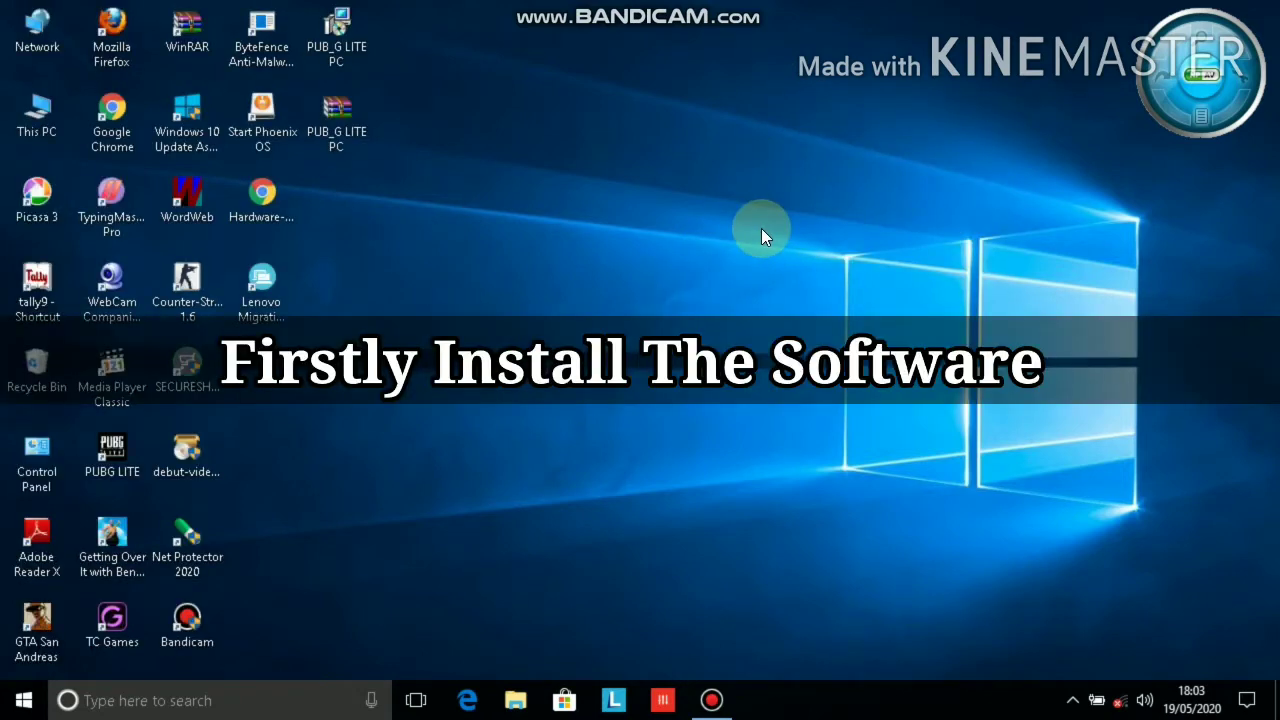
Open the Downloads folder from This PC and launch the OBS-Studio-23.0.2-Full-Installer-x64 application
double_click(42, 125)
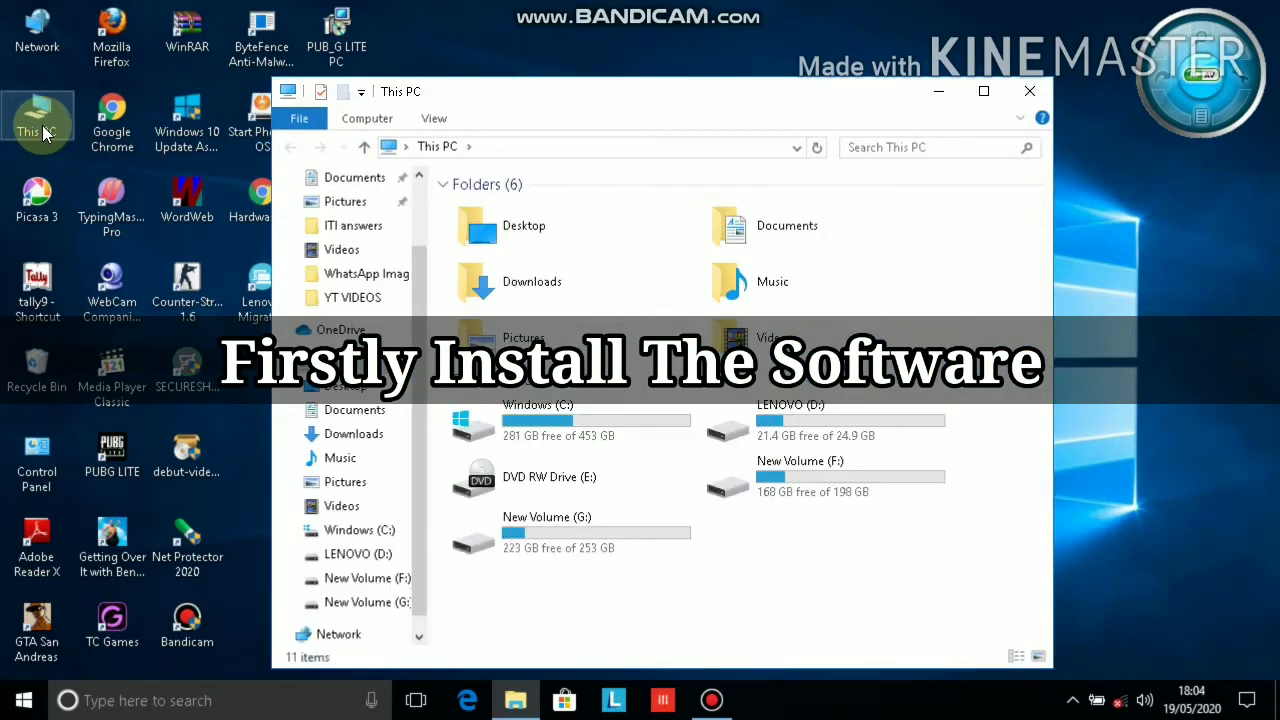
left_click(103, 207)
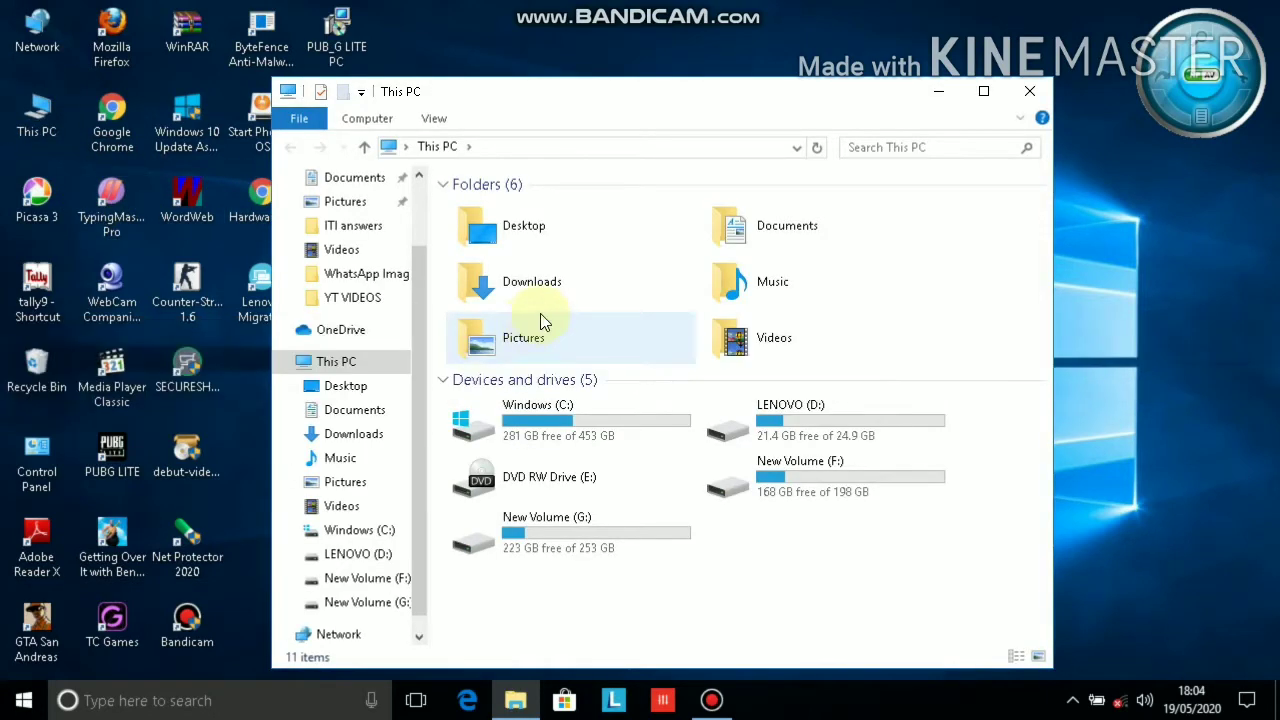
double_click(560, 303)
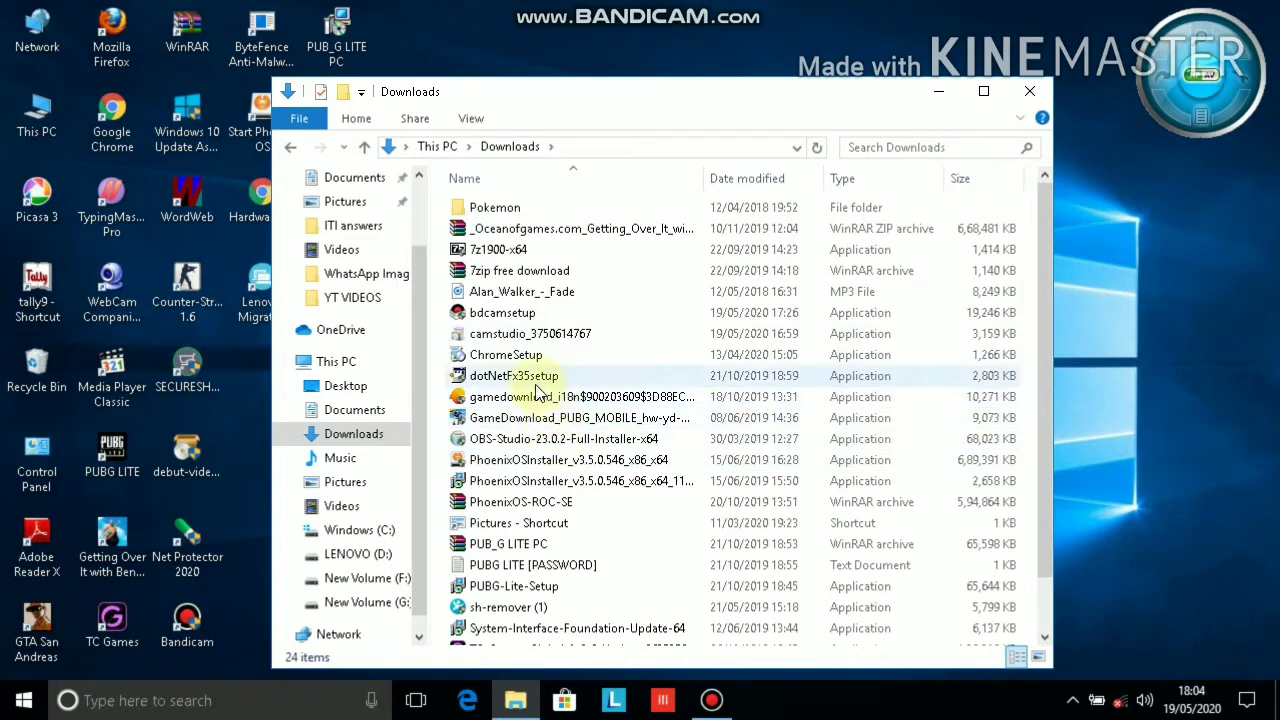
double_click(535, 445)
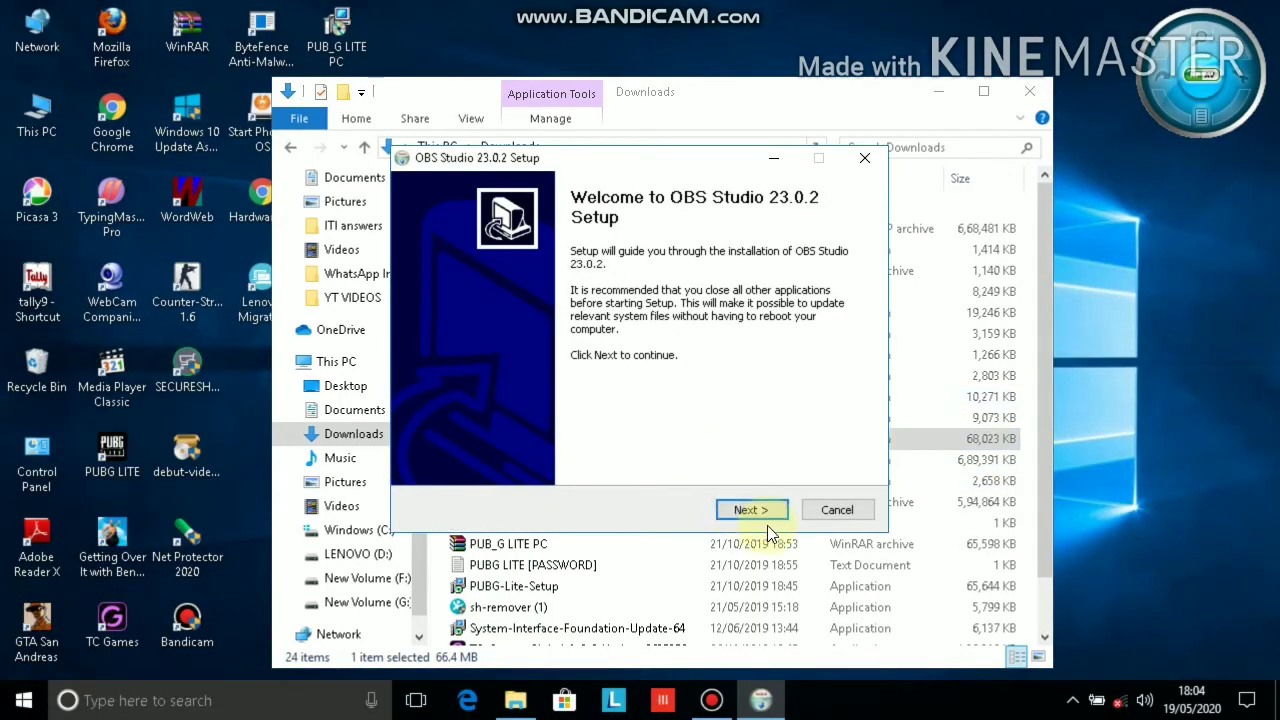
Accept the license agreement and install OBS Studio 23.0.2 with the default components
left_click(743, 510)
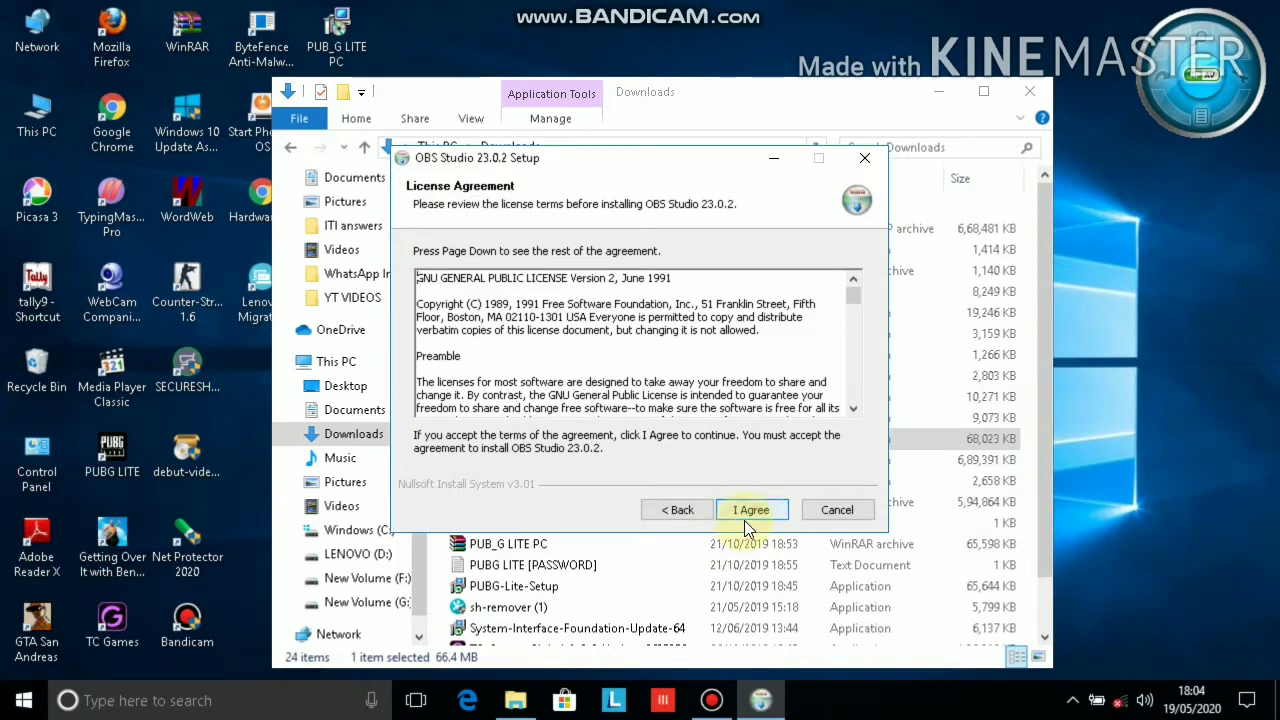
left_click(745, 516)
left_click(752, 511)
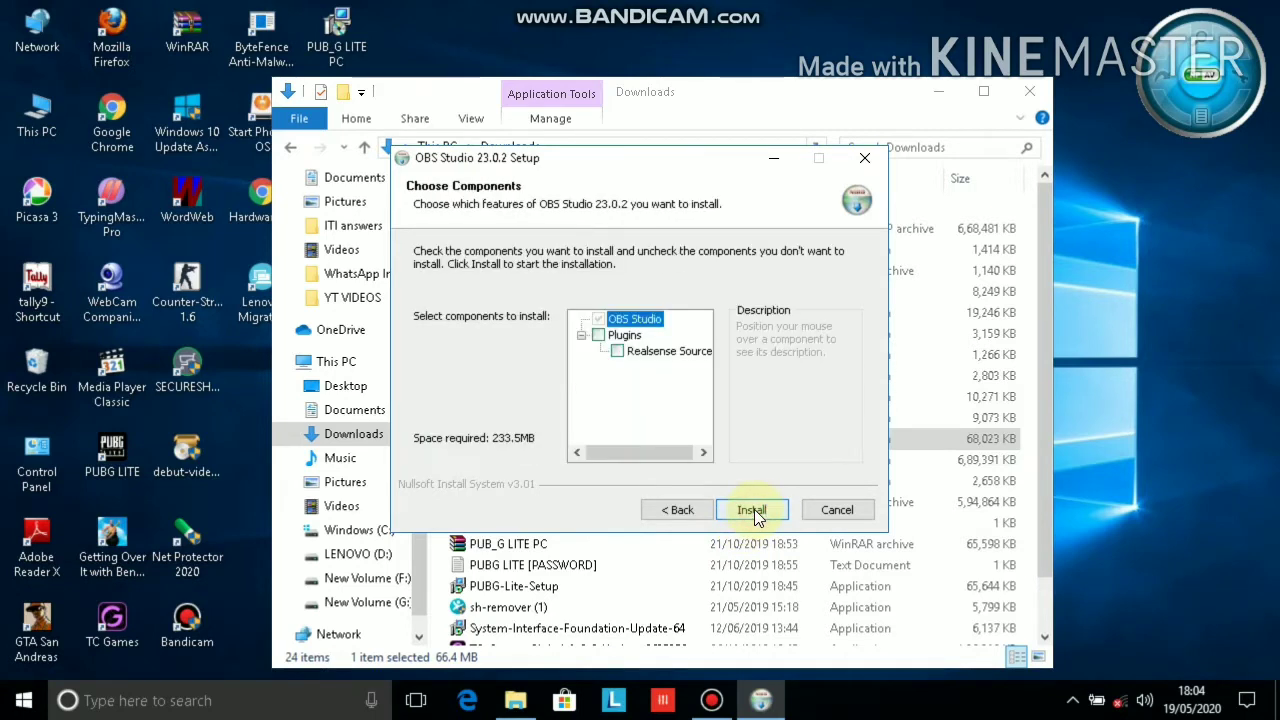
left_click(757, 506)
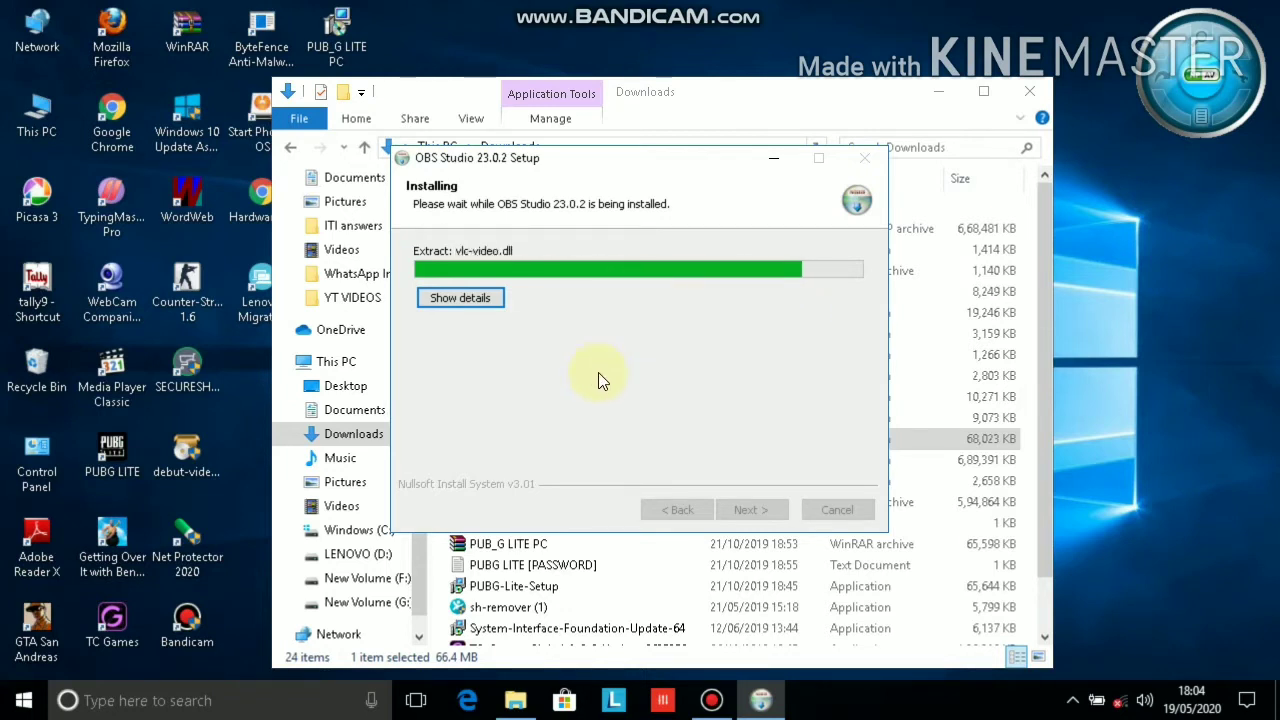
Show the installation details and look through the list of extracted files
left_click(466, 298)
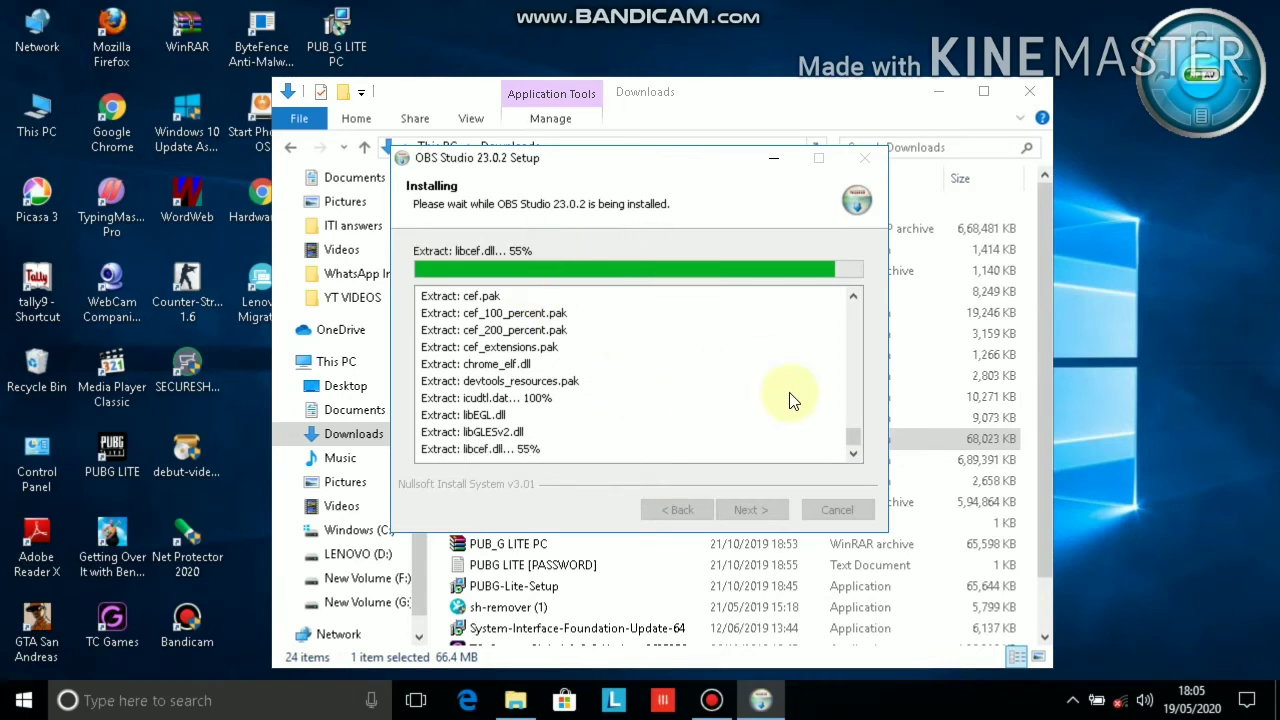
left_click_drag(854, 441, 853, 360)
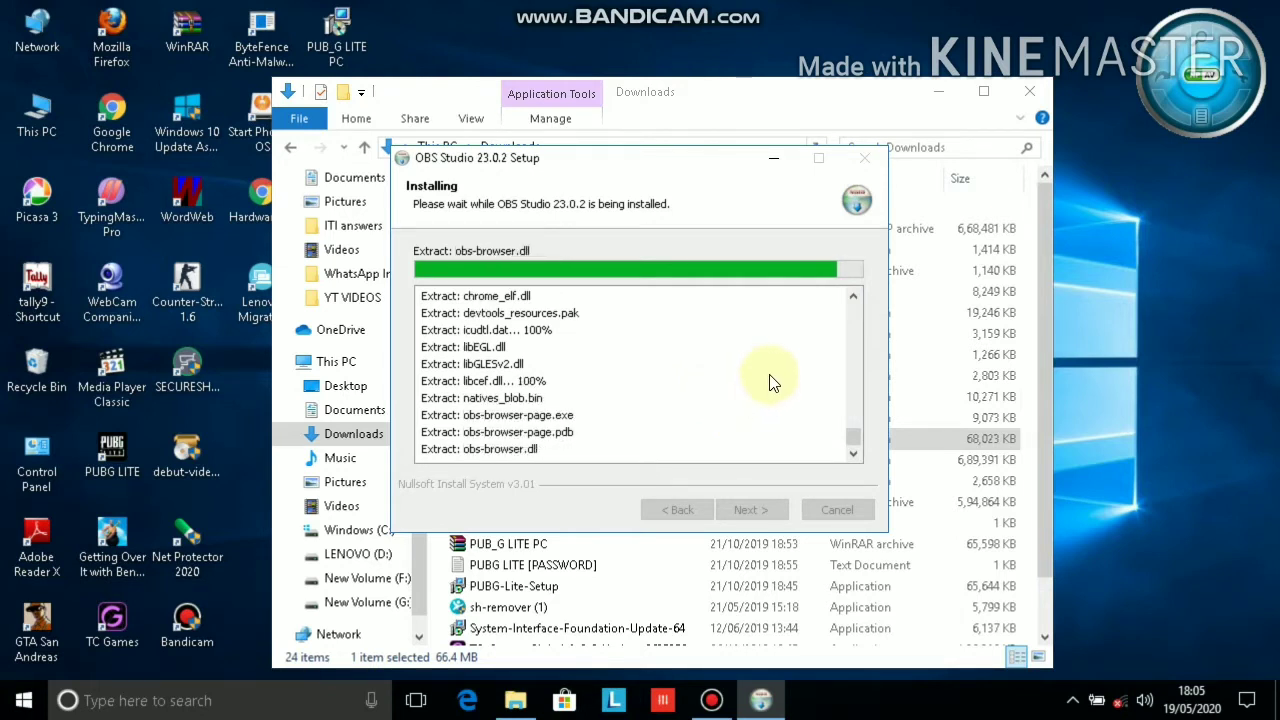
left_click_drag(857, 440, 869, 308)
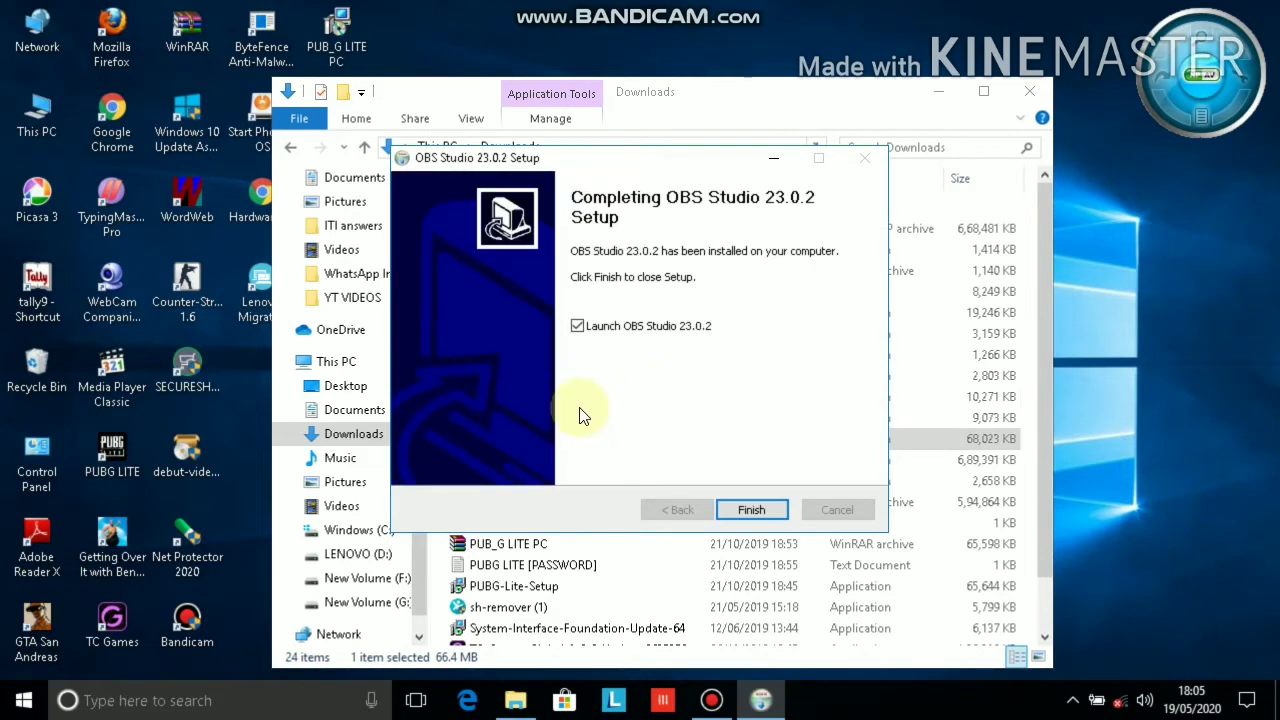
Finish the completed OBS Studio setup, closing the Downloads window as well, and refresh the desktop
left_click(753, 509)
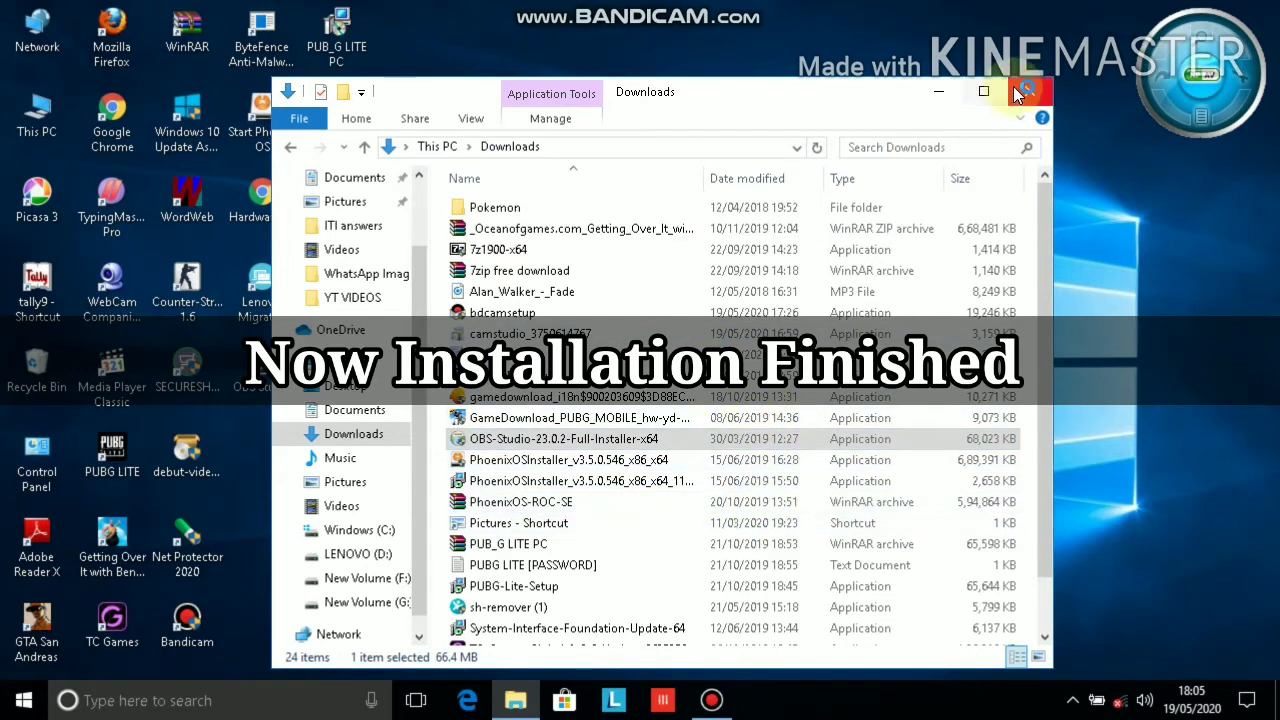
left_click(1020, 91)
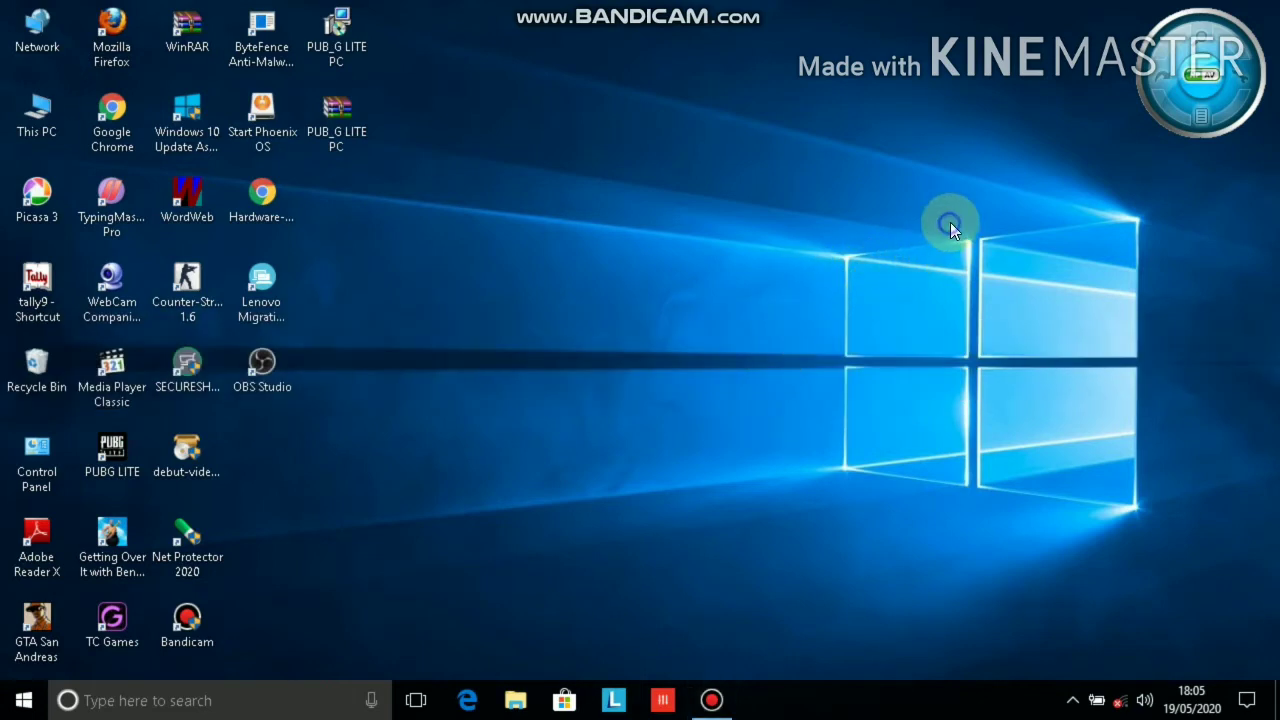
right_click(950, 222)
left_click(988, 310)
right_click(940, 219)
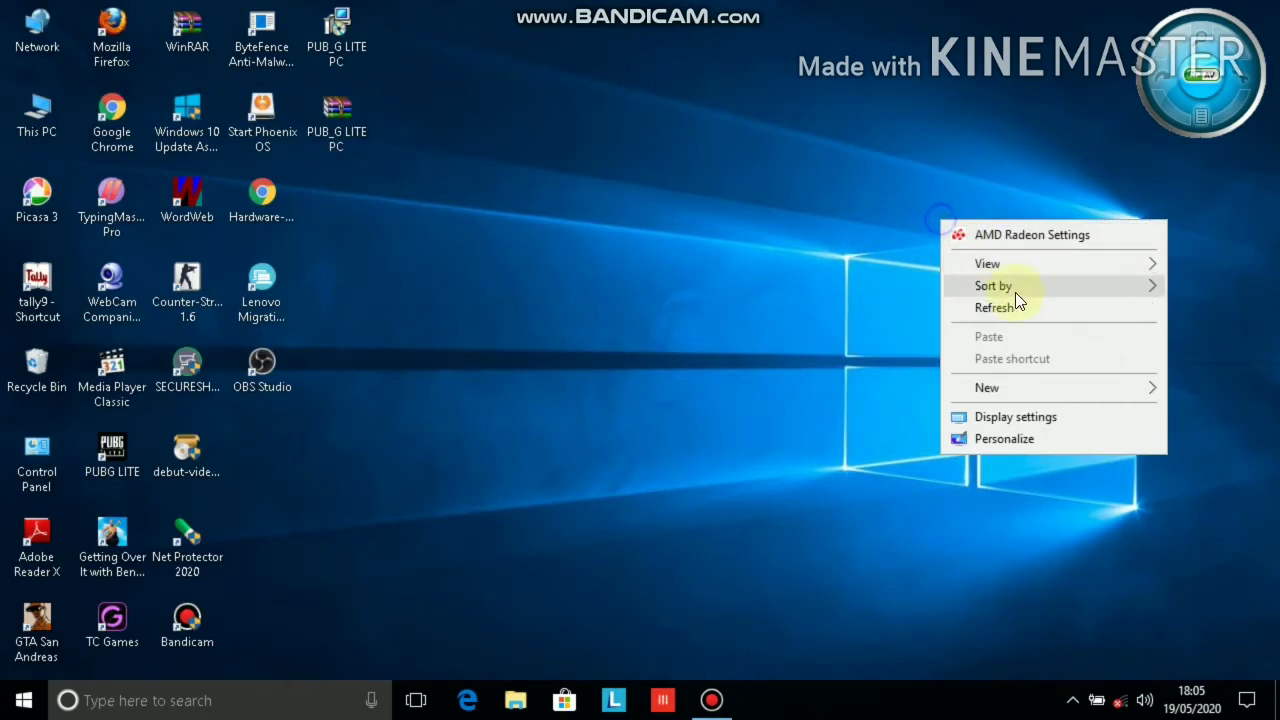
left_click(1018, 309)
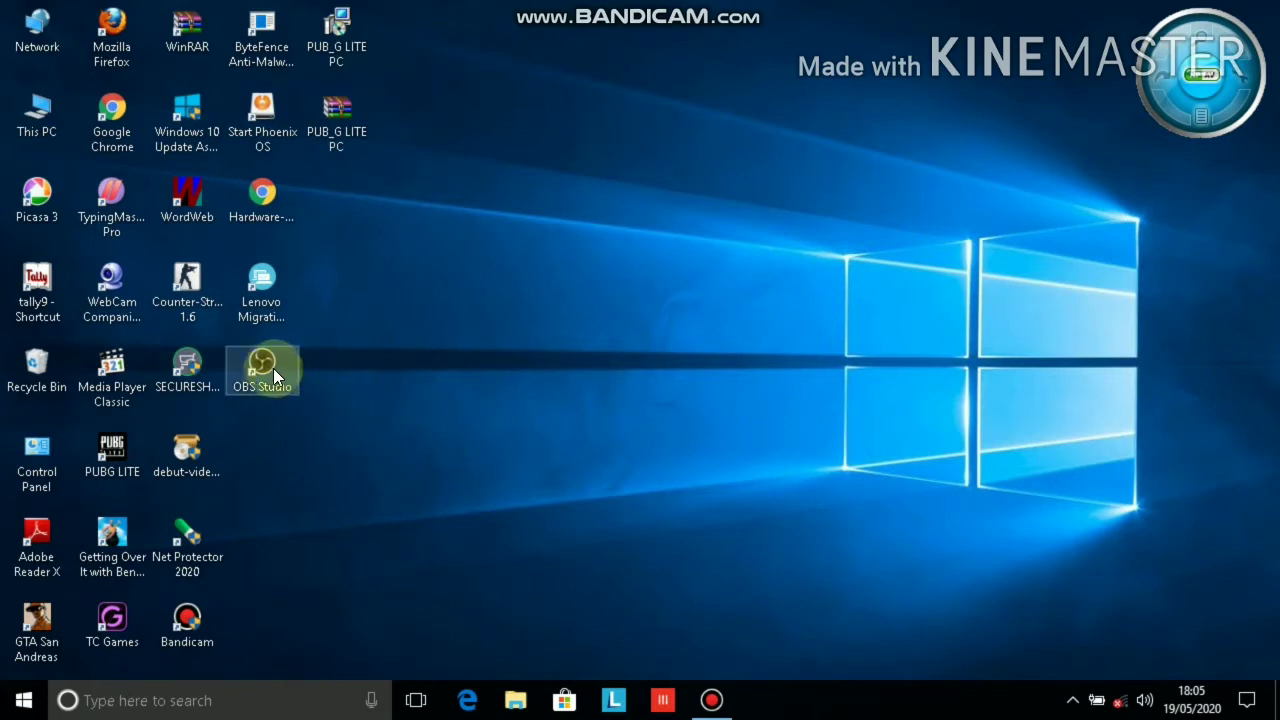
Move the OBS Studio shortcut to an empty area near the middle of the desktop and launch OBS Studio
left_click_drag(268, 367, 424, 398)
left_click_drag(594, 315, 598, 301)
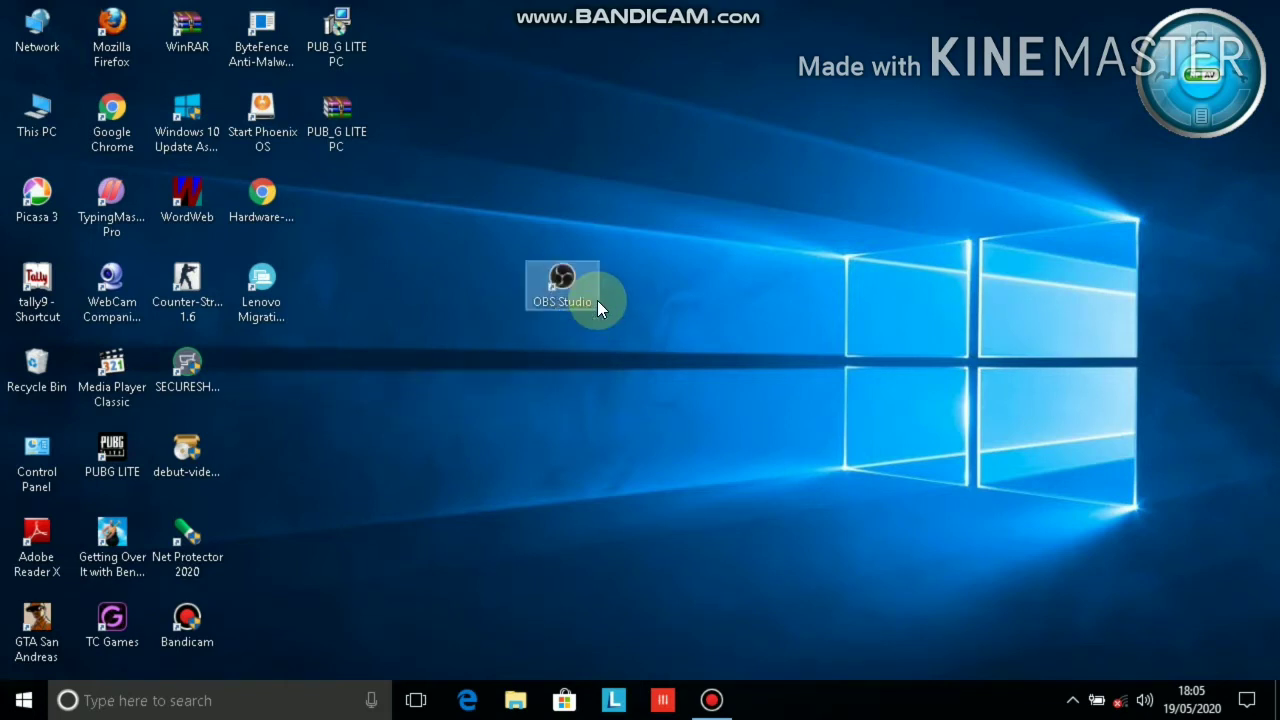
double_click(588, 292)
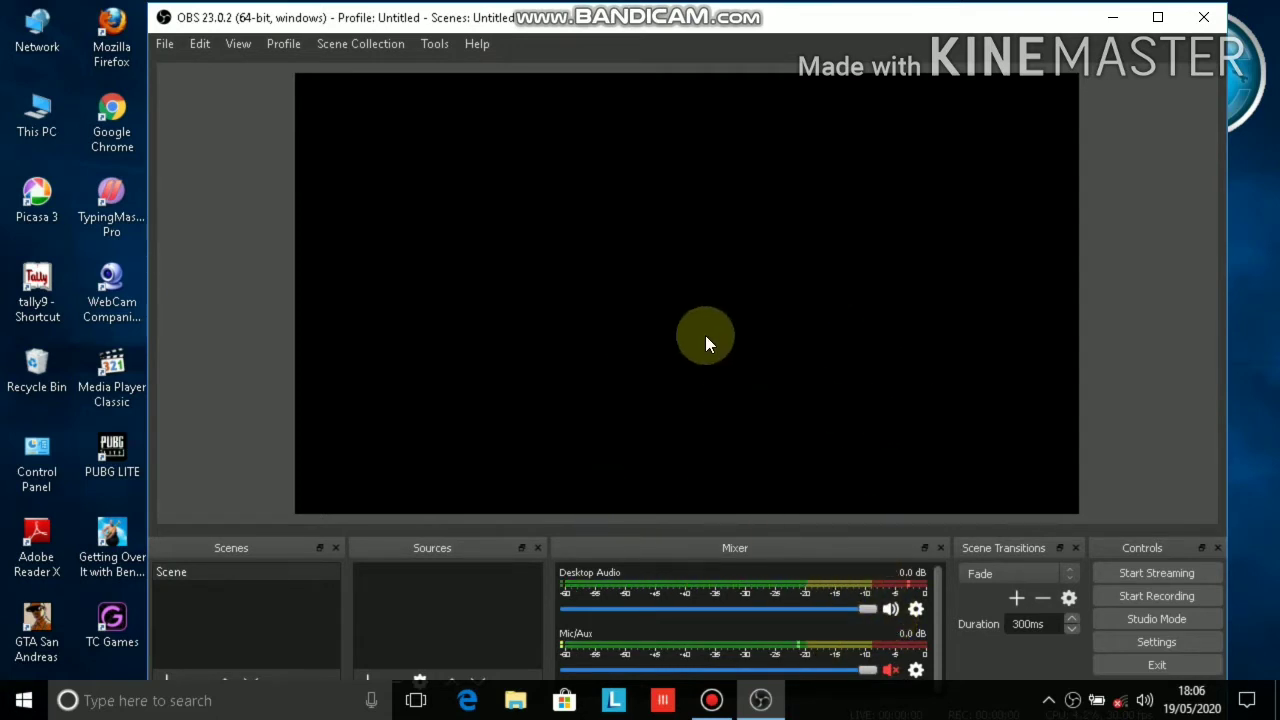
Add a new Display Capture source for Display 1: 1280x720 @ 0,0 with Capture Cursor enabled and the source visible
right_click(755, 252)
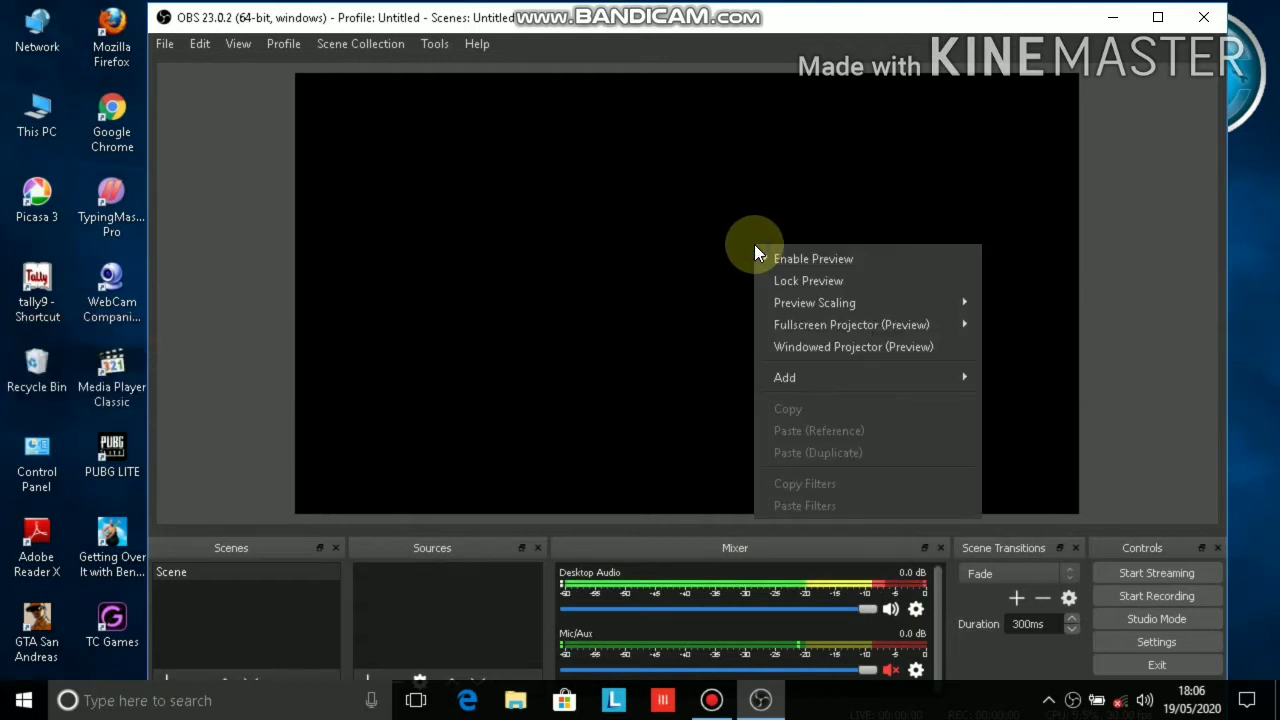
mouse_move(858, 377)
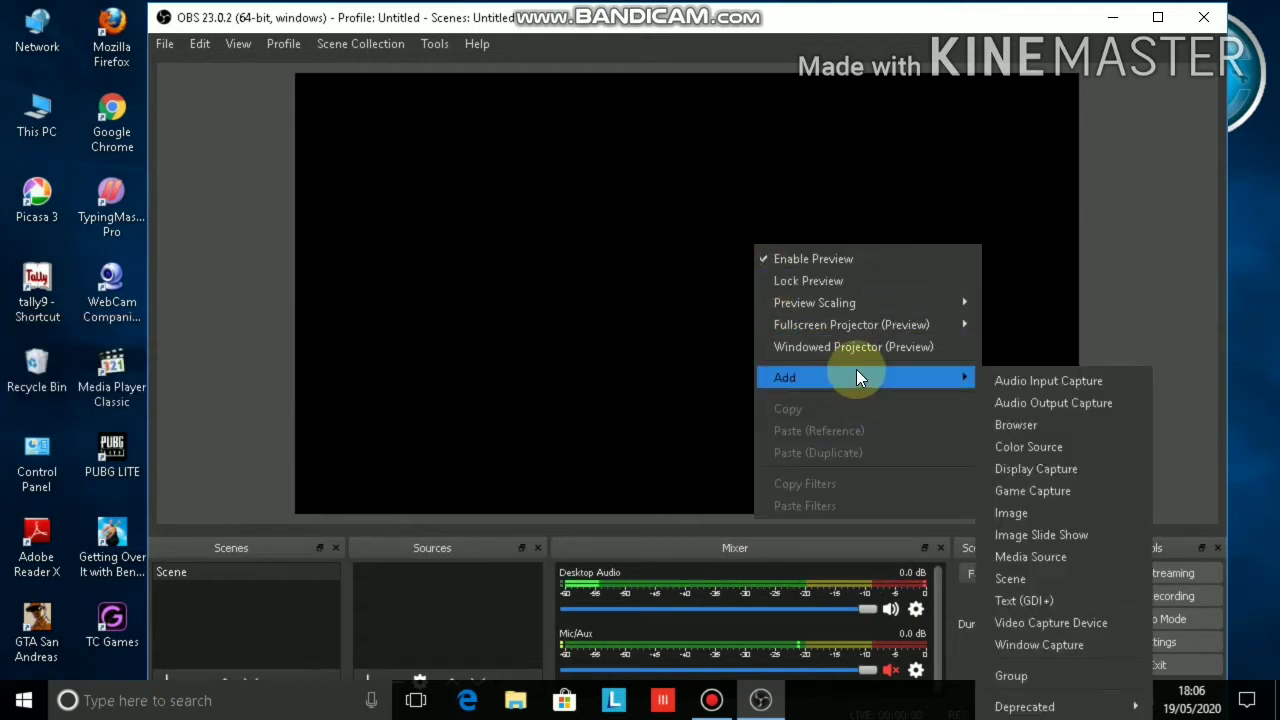
left_click(1081, 468)
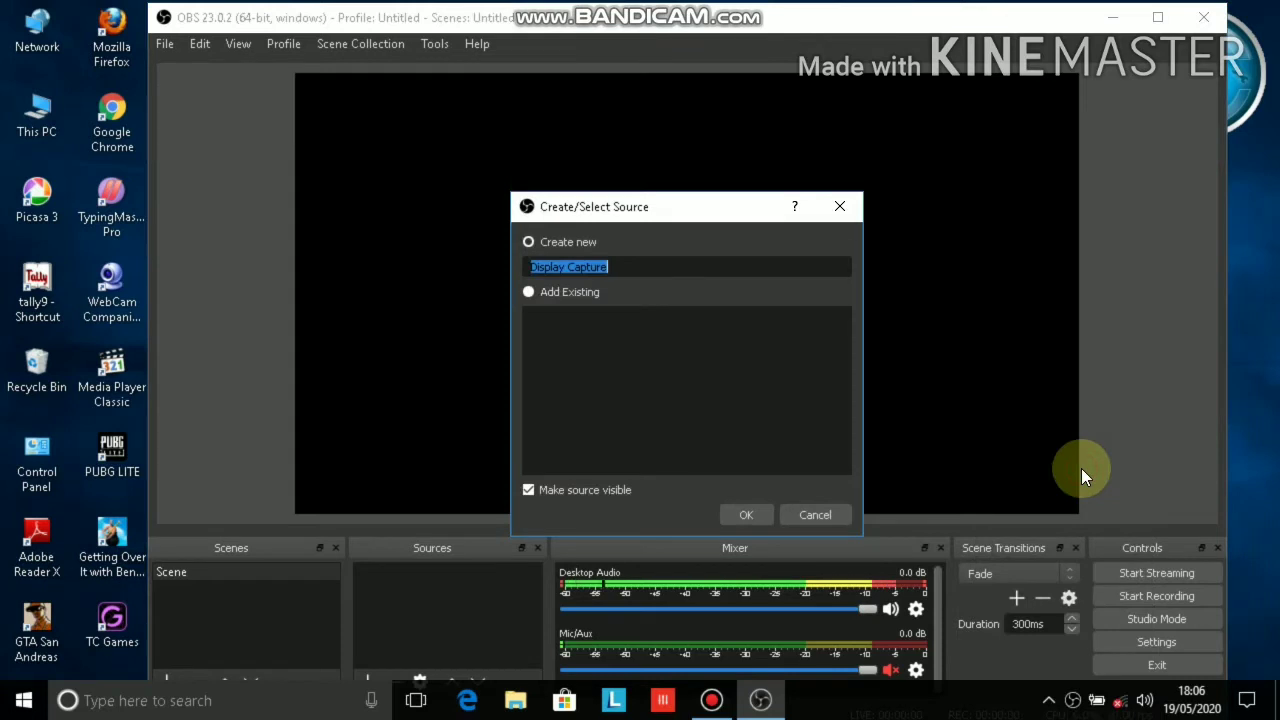
left_click(746, 515)
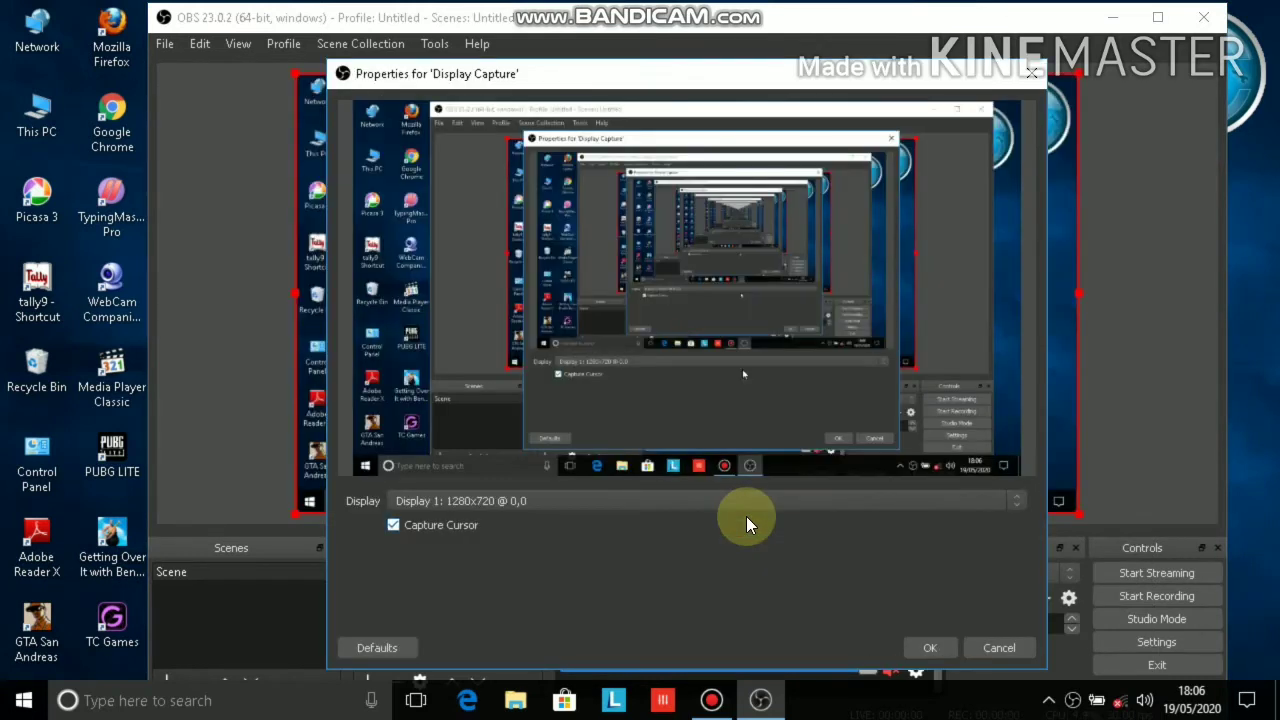
left_click(932, 650)
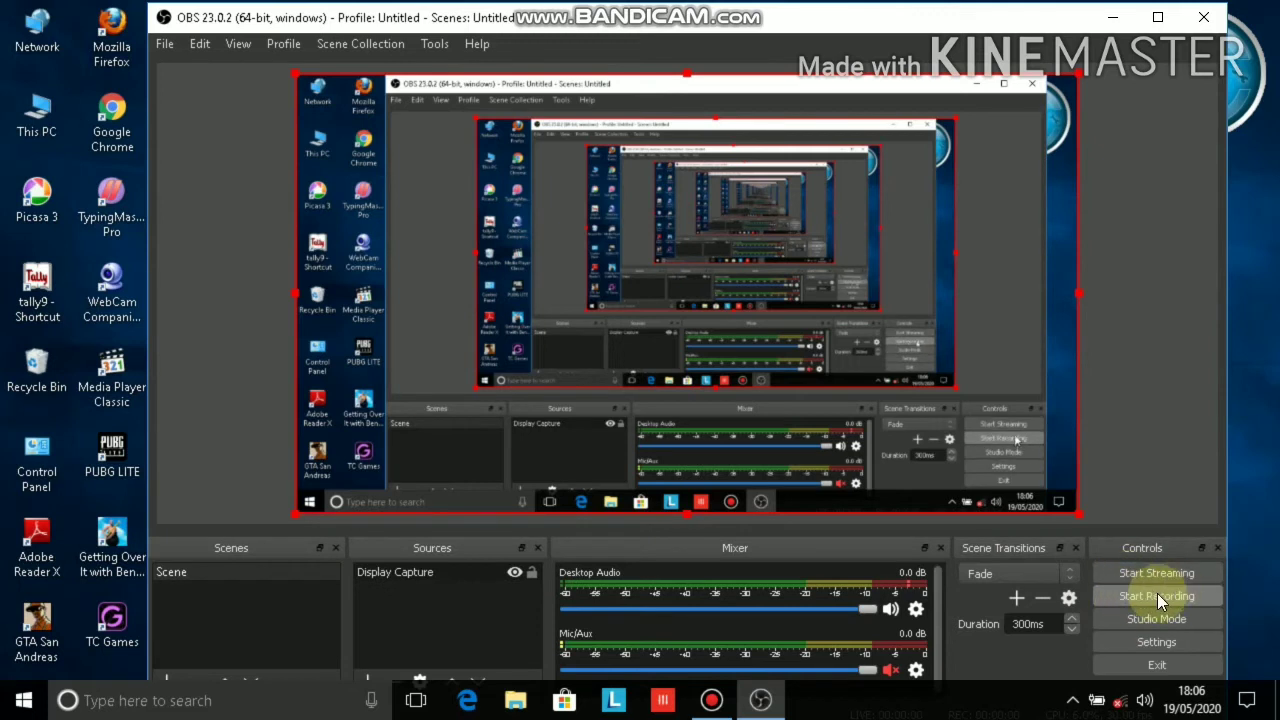
Start recording the screen and minimize the OBS window
left_click(1157, 596)
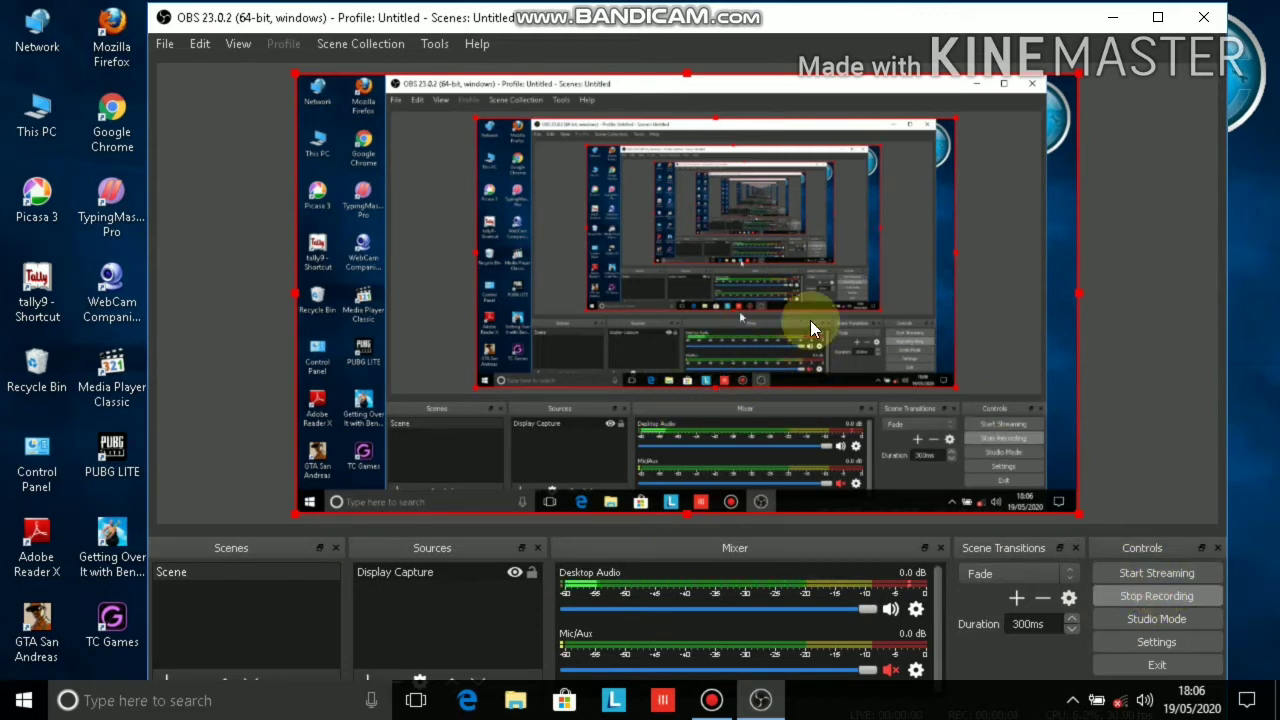
left_click(1112, 18)
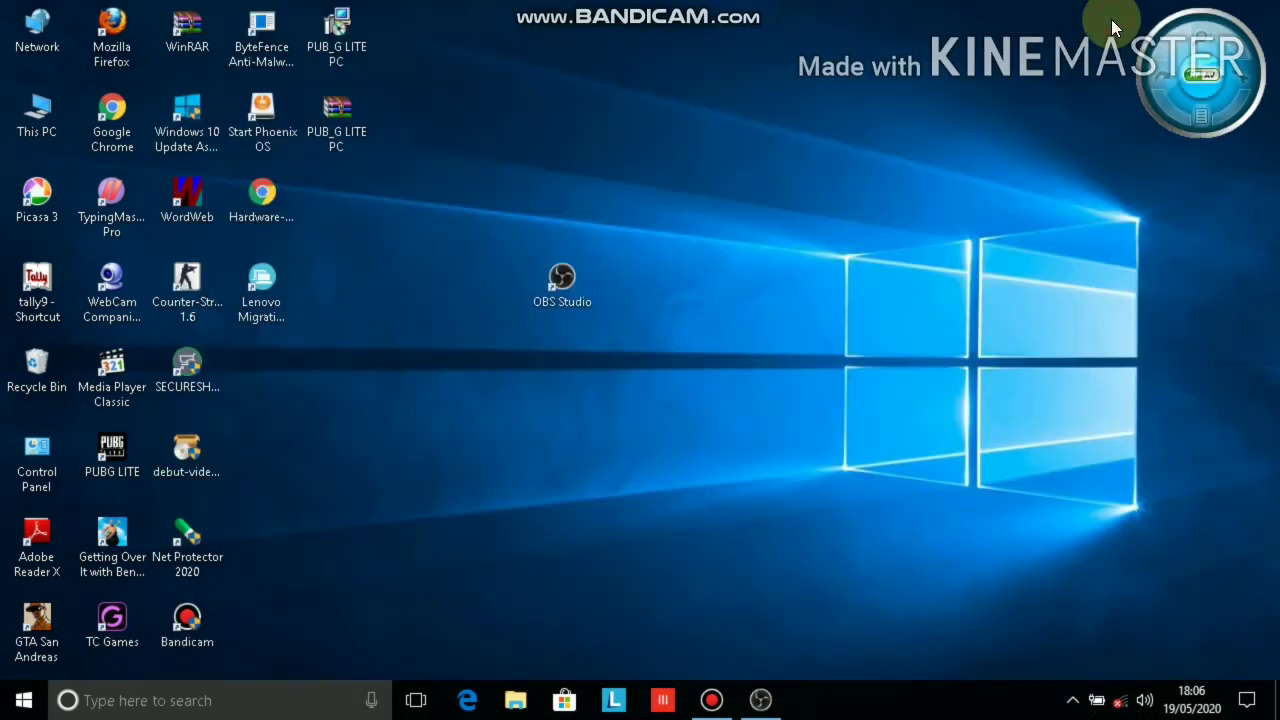
Refresh the desktop twice as demo content for the recording
right_click(845, 138)
left_click(908, 219)
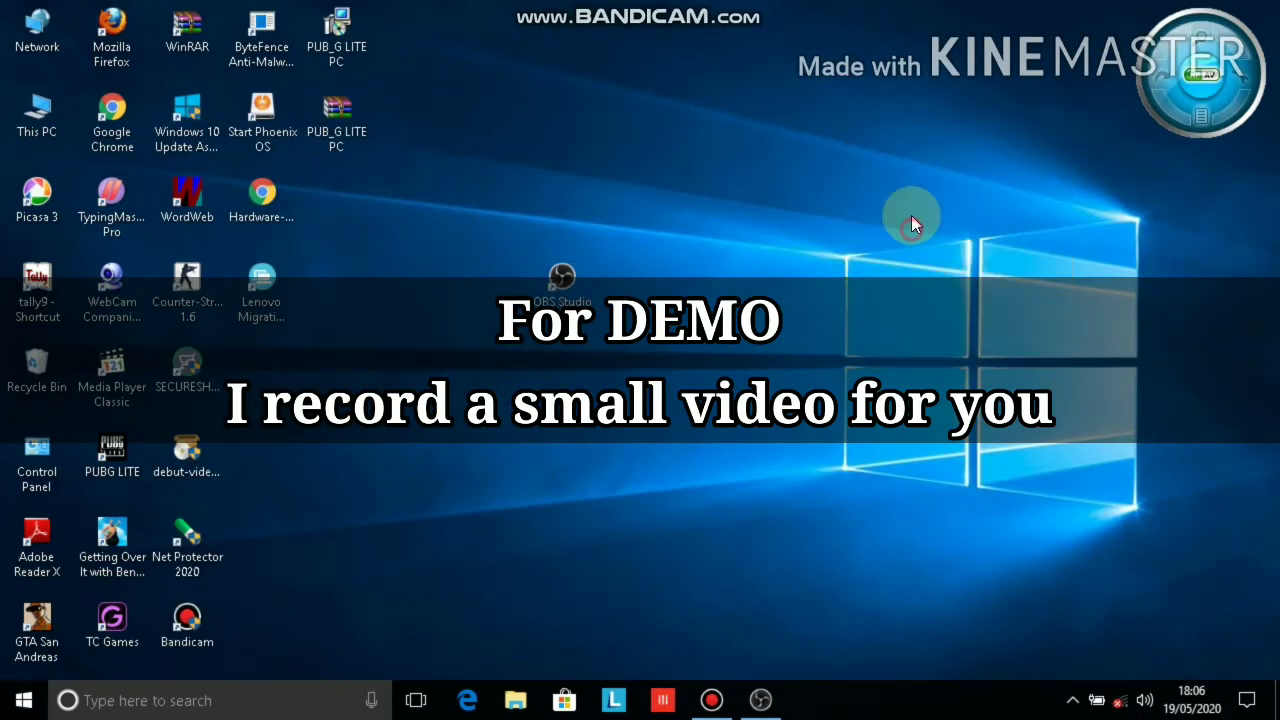
right_click(852, 126)
left_click(904, 208)
Move the OBS Studio shortcut back below Lenovo Migration and place both PUB_G LITE PC icons beneath it
left_click_drag(560, 284, 393, 342)
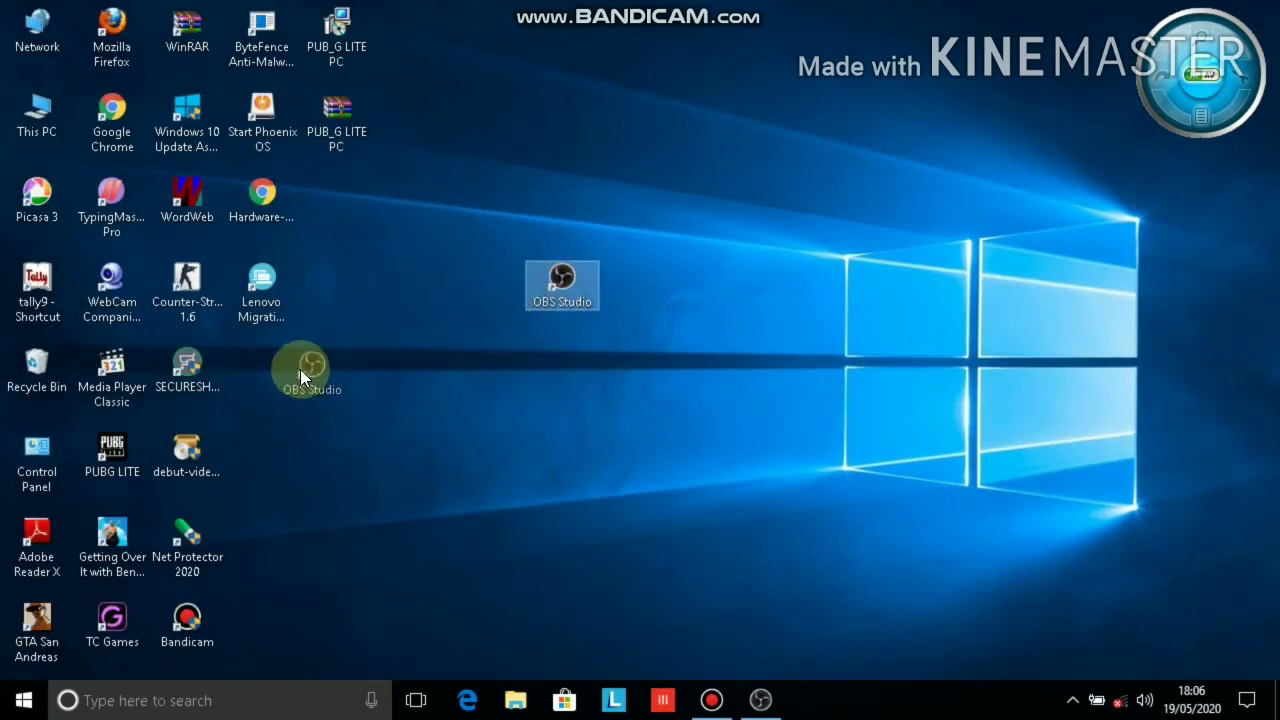
left_click_drag(268, 378, 266, 376)
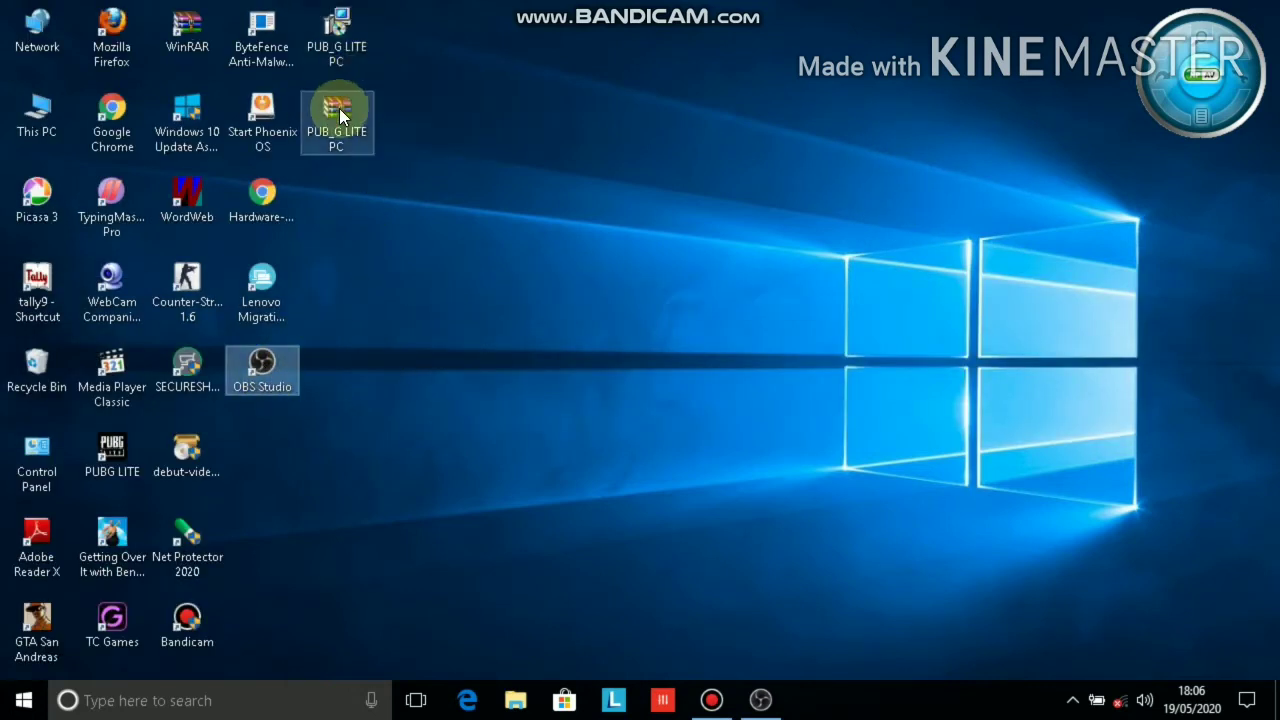
left_click_drag(339, 110, 313, 417)
left_click_drag(266, 458, 266, 458)
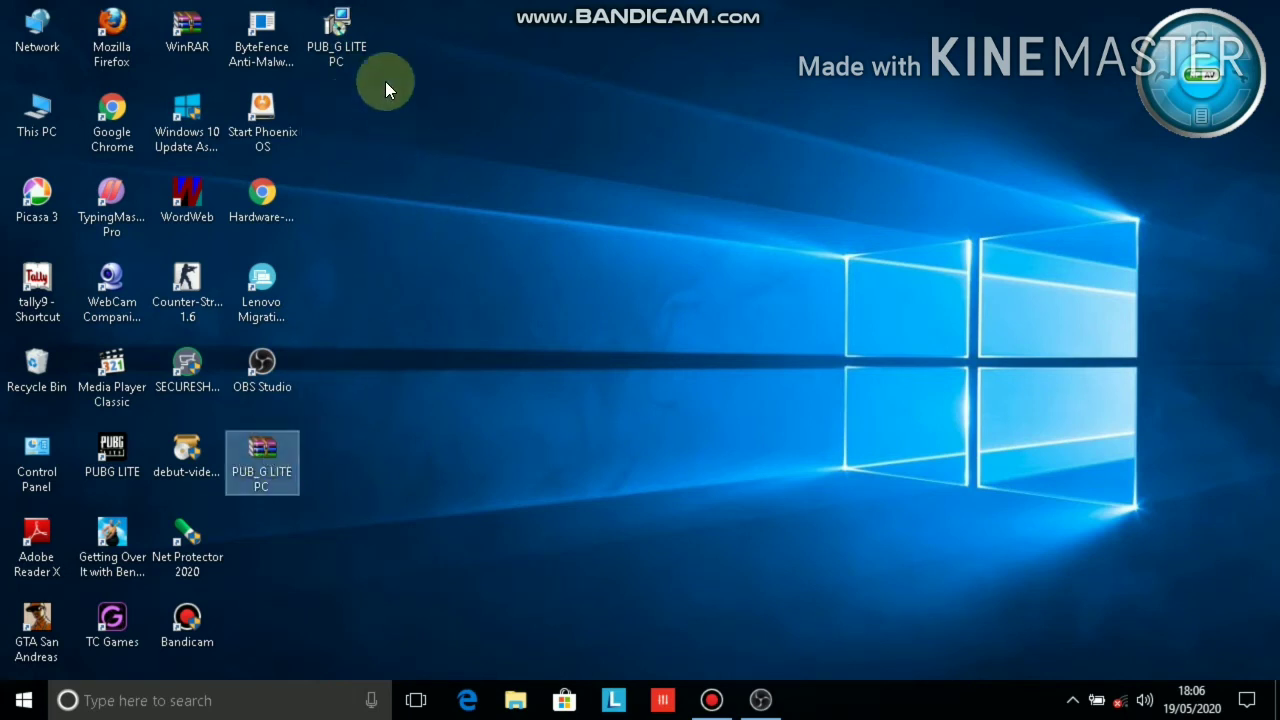
left_click_drag(336, 40, 272, 541)
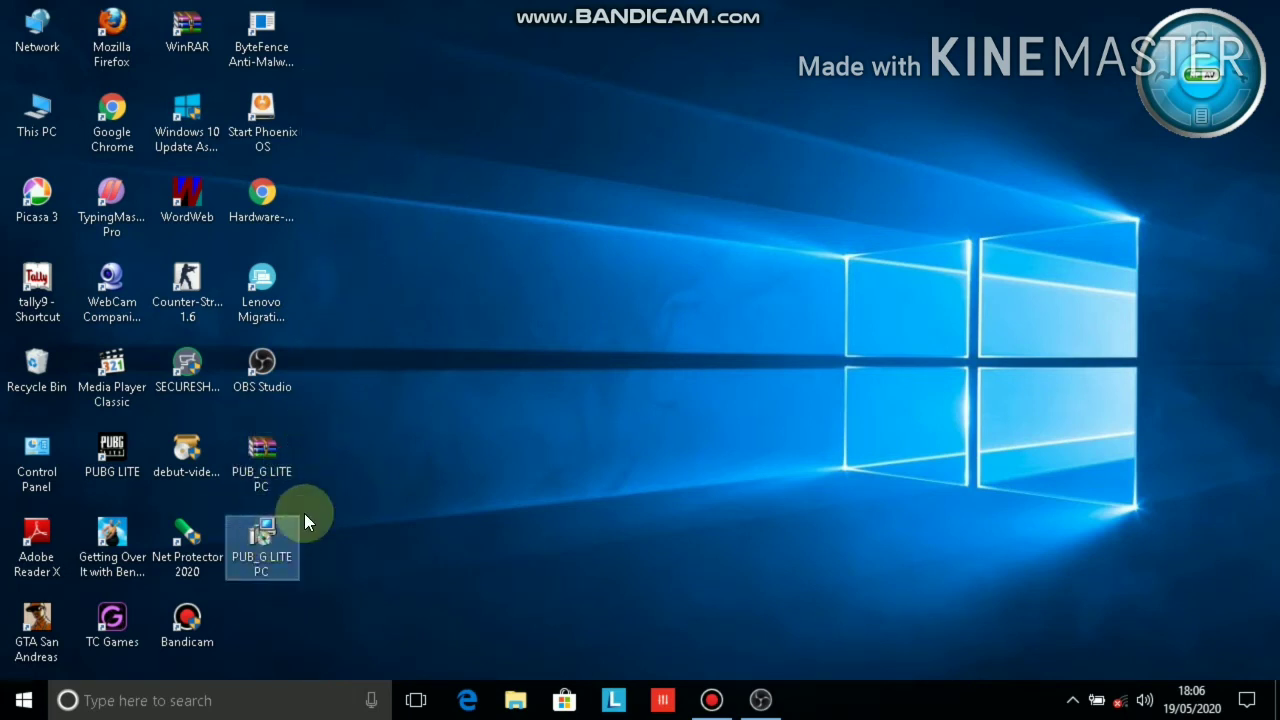
Refresh the desktop several times and close the This PC window
right_click(611, 139)
left_click(681, 227)
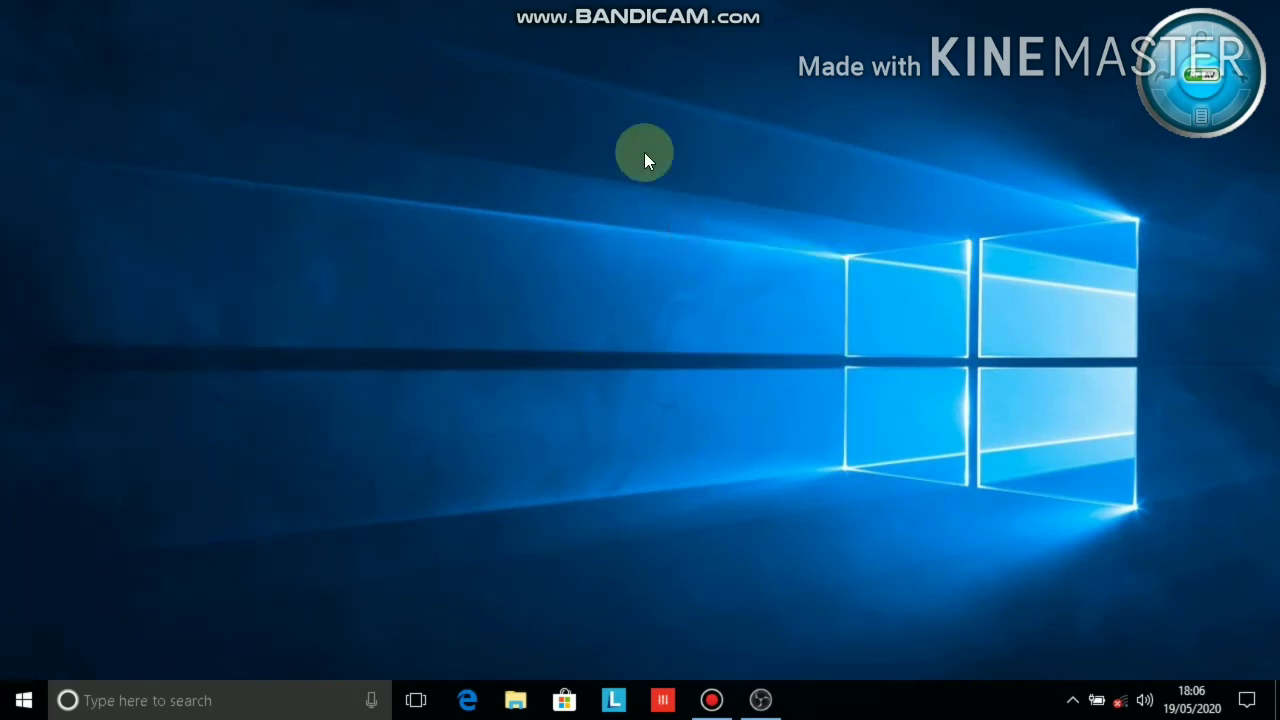
right_click(638, 110)
left_click(720, 195)
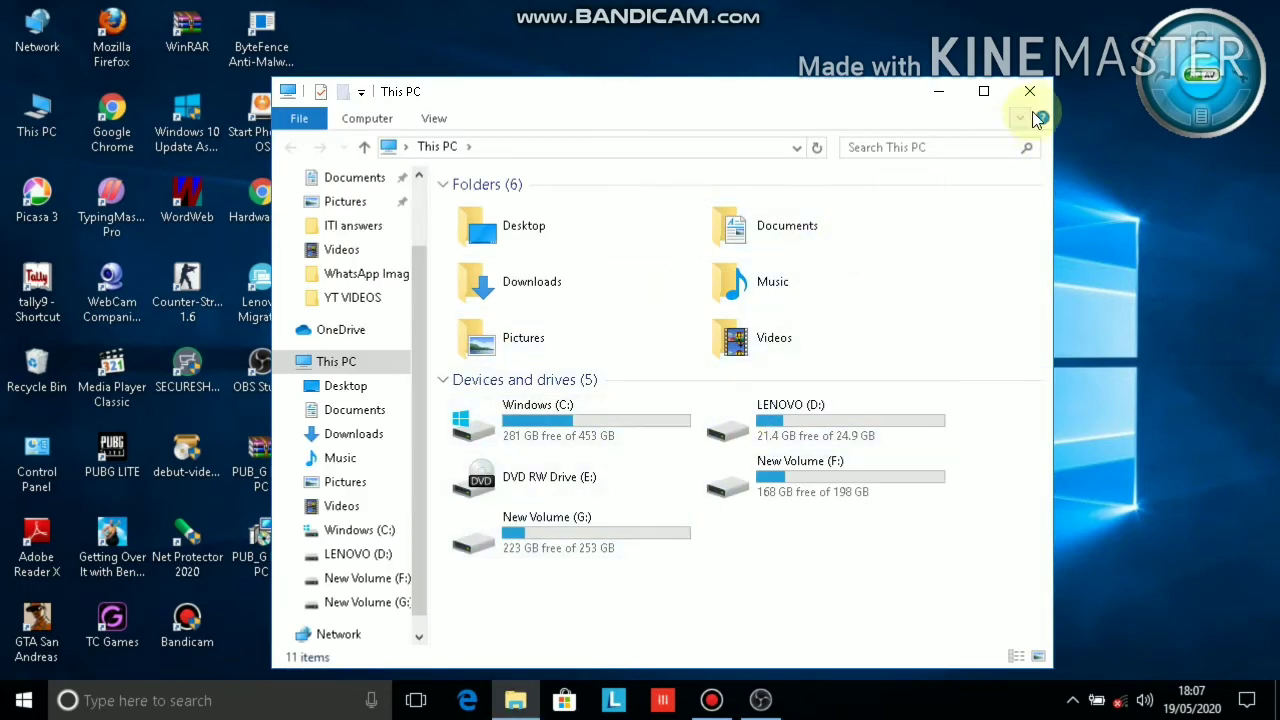
left_click(1031, 90)
right_click(778, 95)
left_click(835, 178)
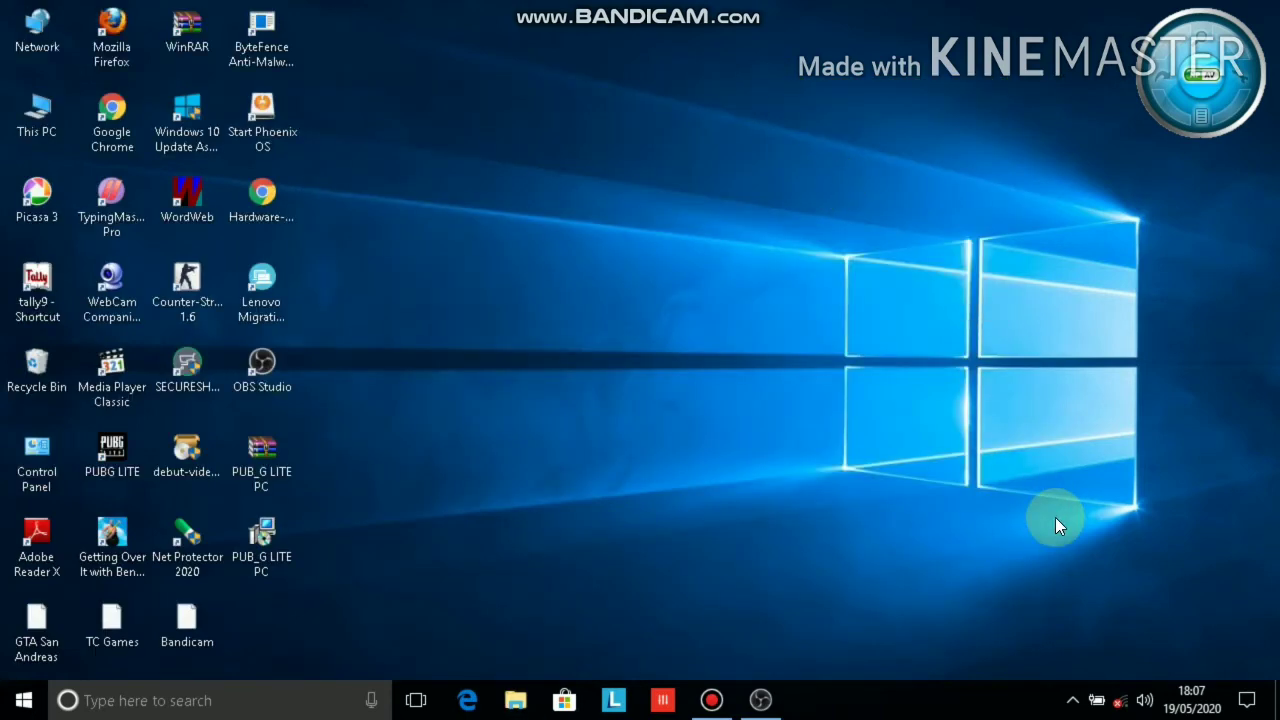
Open and dismiss the Action Center, then refresh the desktop once more
left_click(1245, 705)
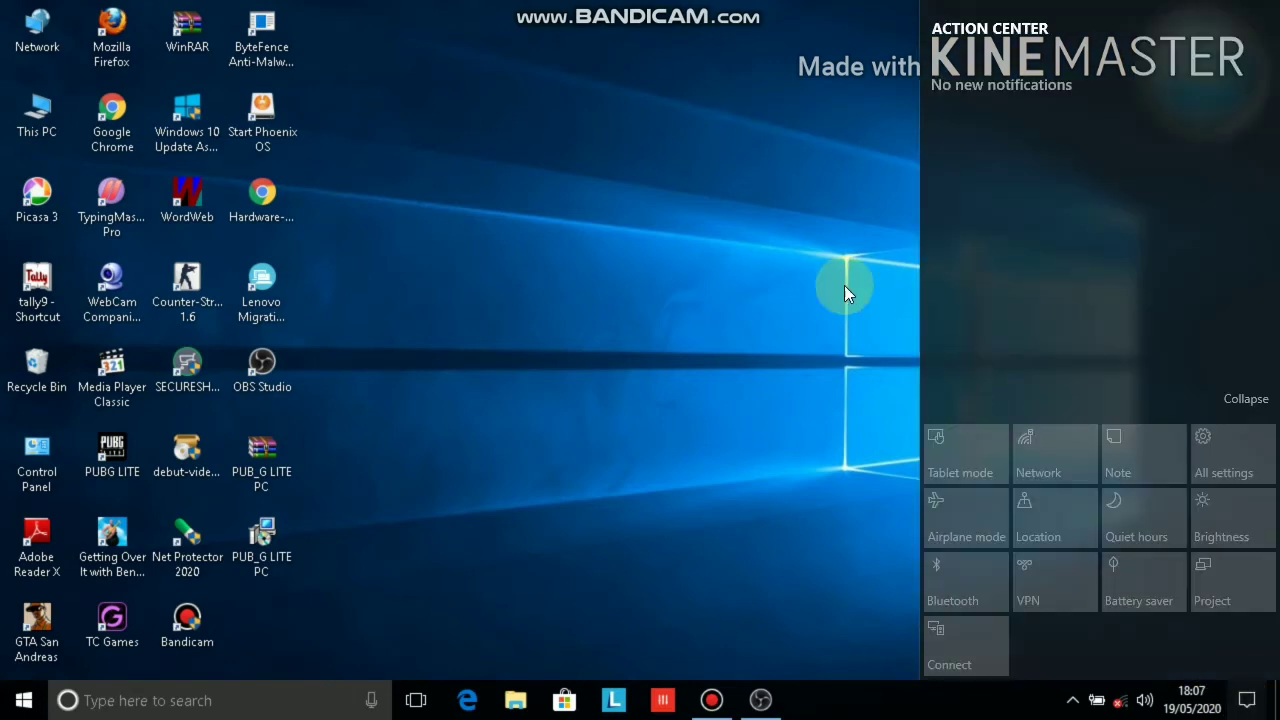
left_click(663, 195)
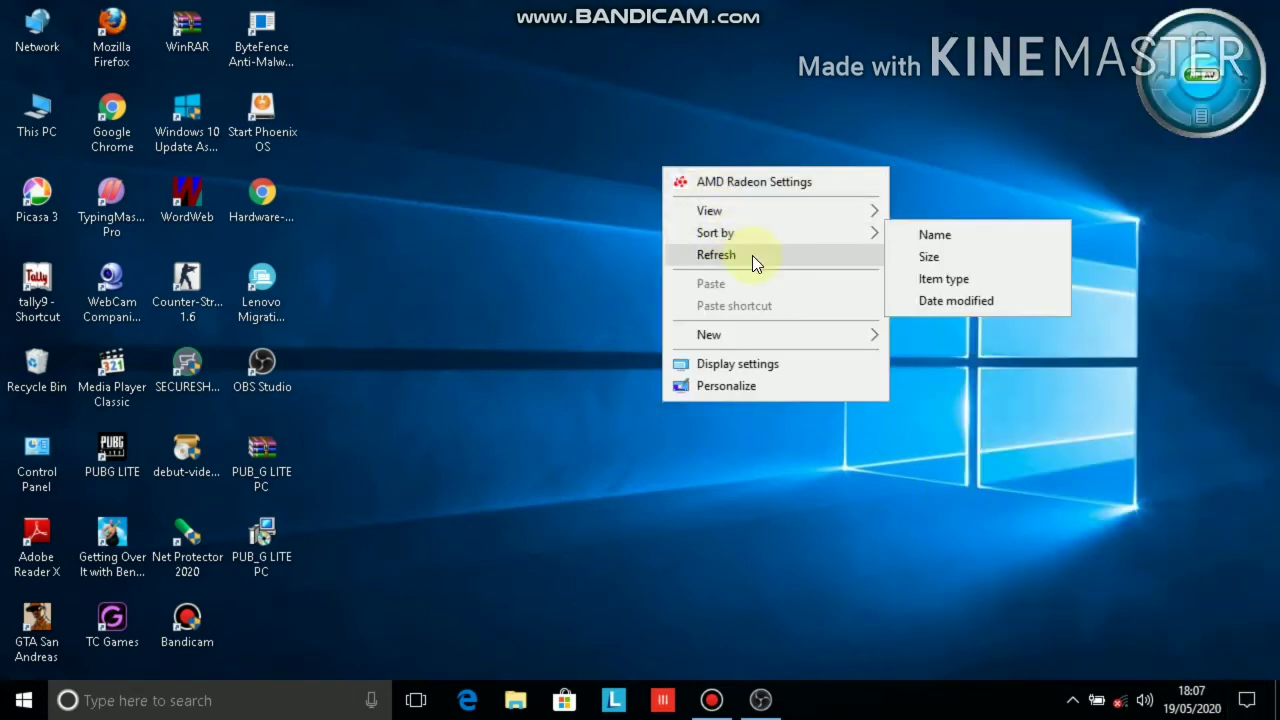
left_click(752, 256)
Switch back to OBS Studio and stop the recording
left_click(760, 700)
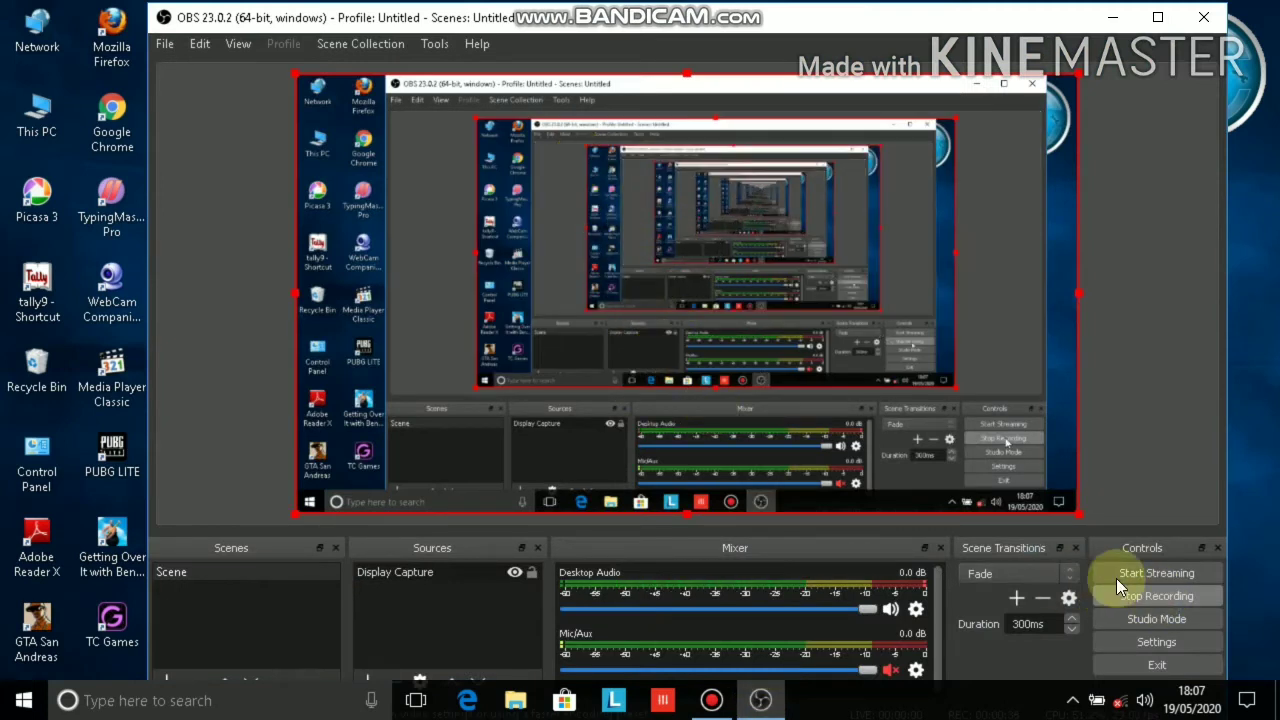
left_click(1156, 594)
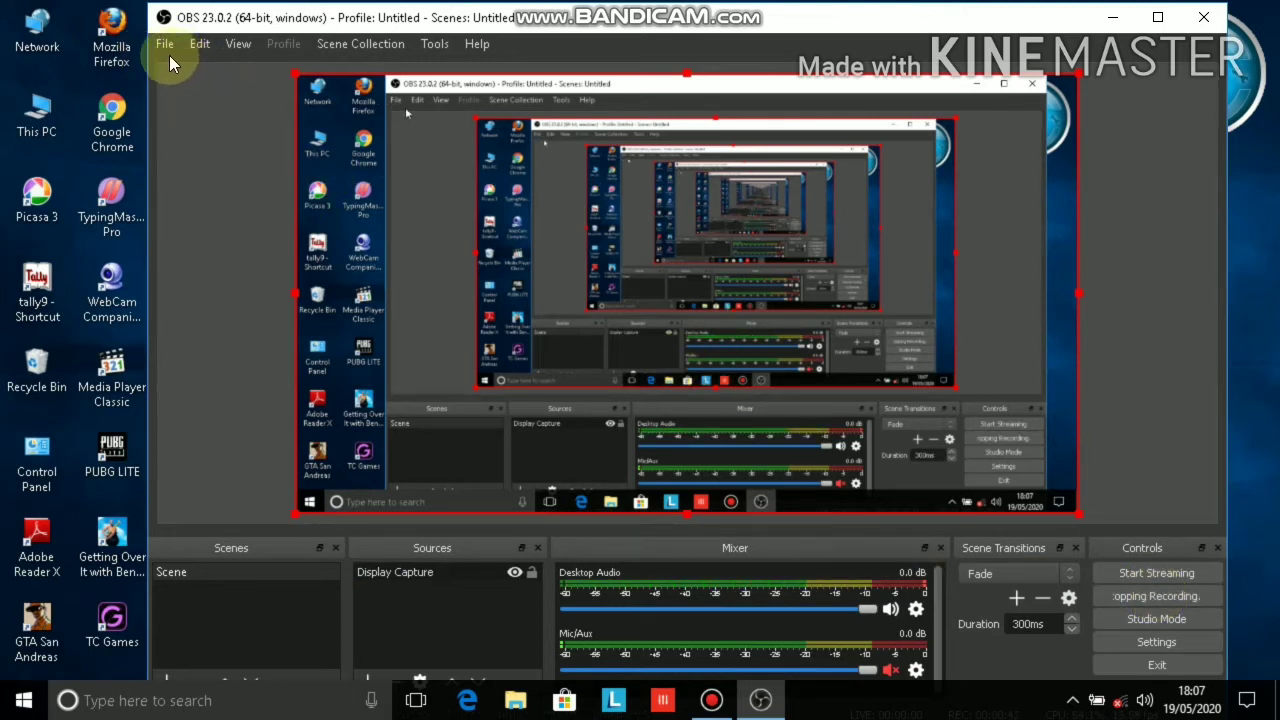
Show the folder where OBS Studio saves its recordings
left_click(161, 42)
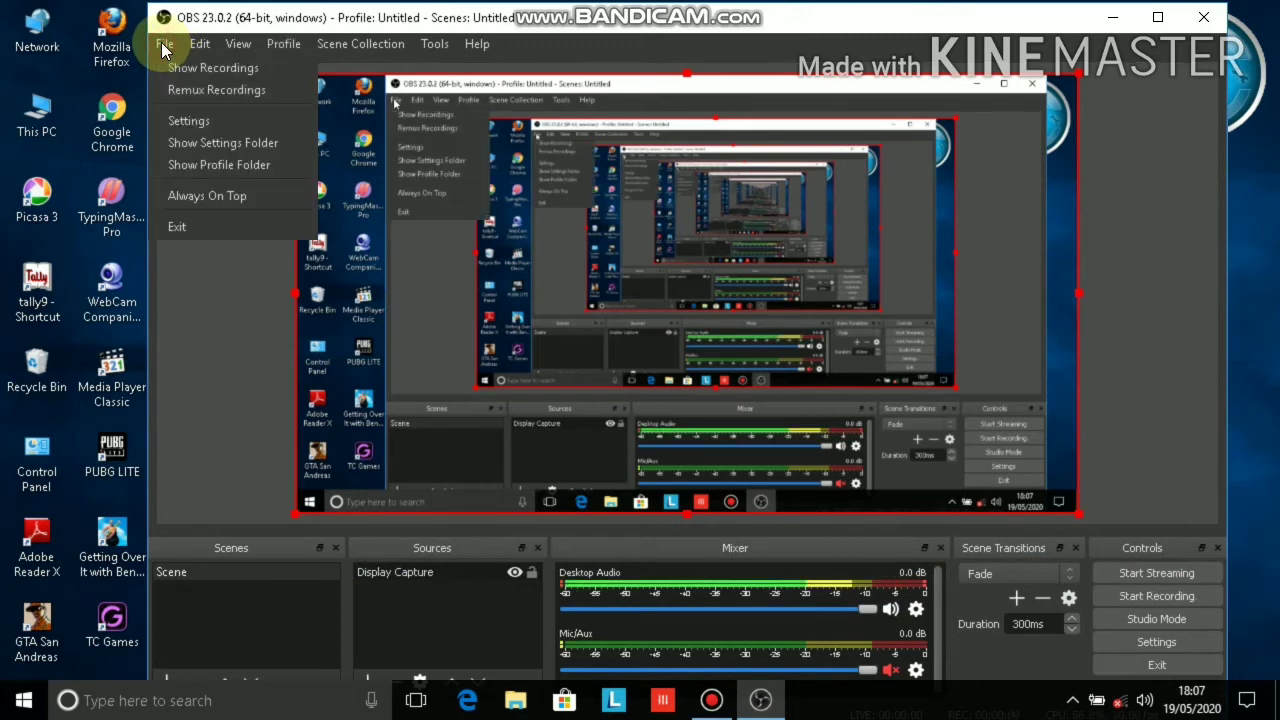
mouse_move(200, 44)
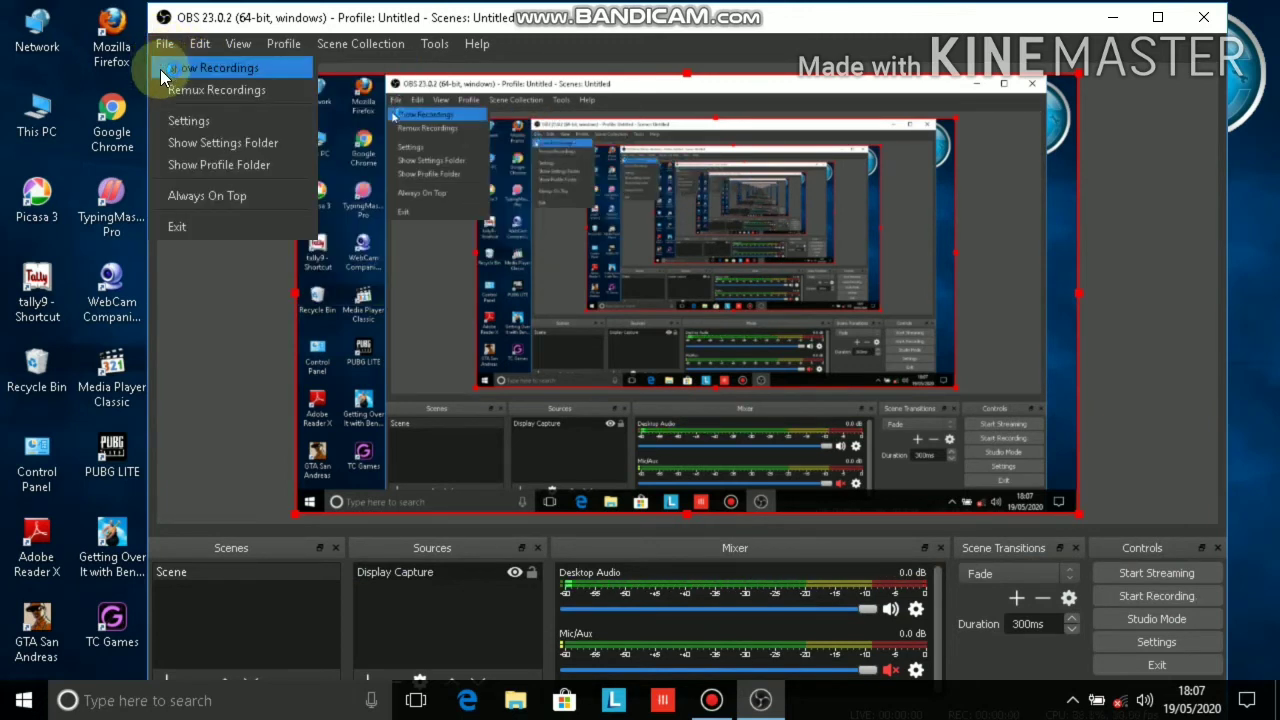
left_click(213, 70)
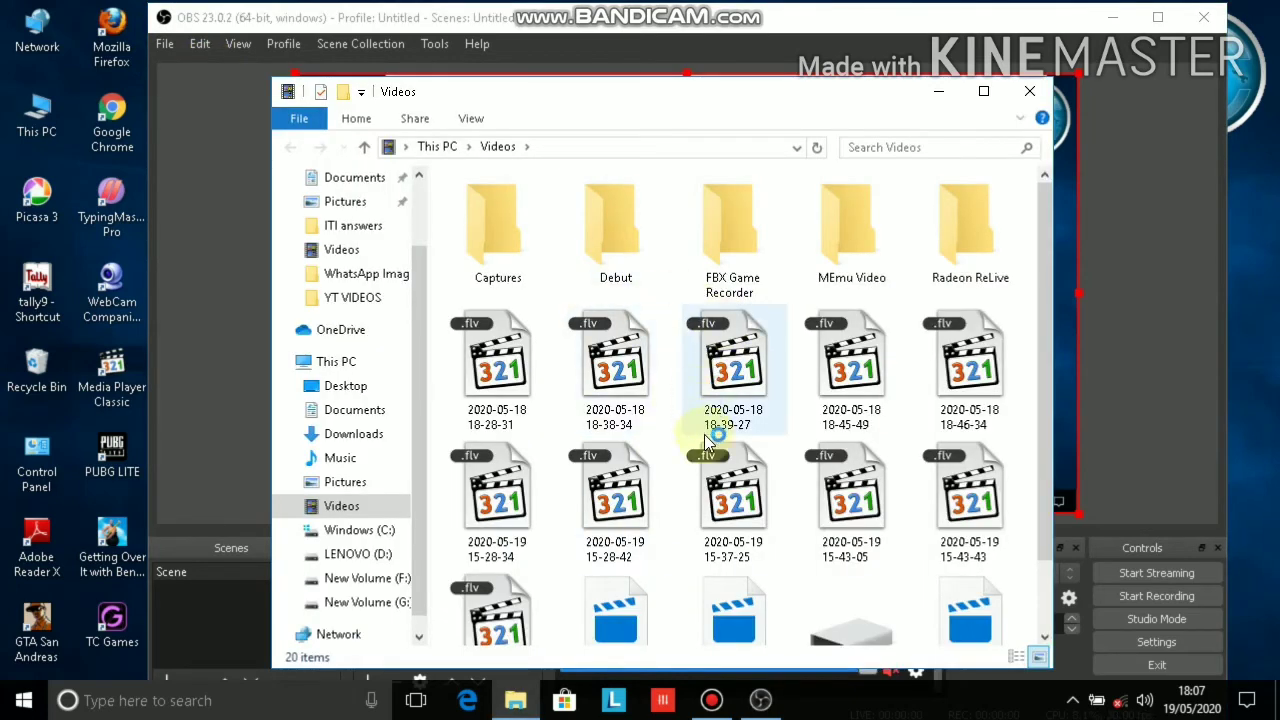
scroll(1038, 530, "down", 1)
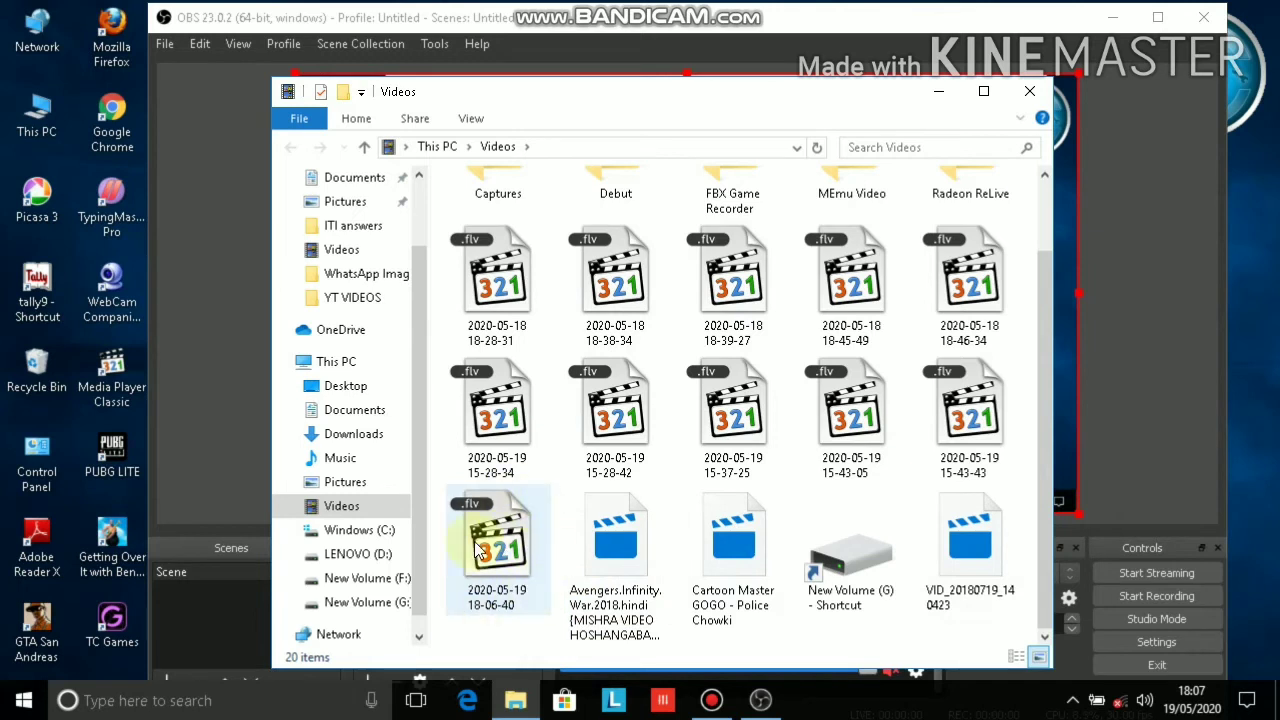
left_click(507, 560)
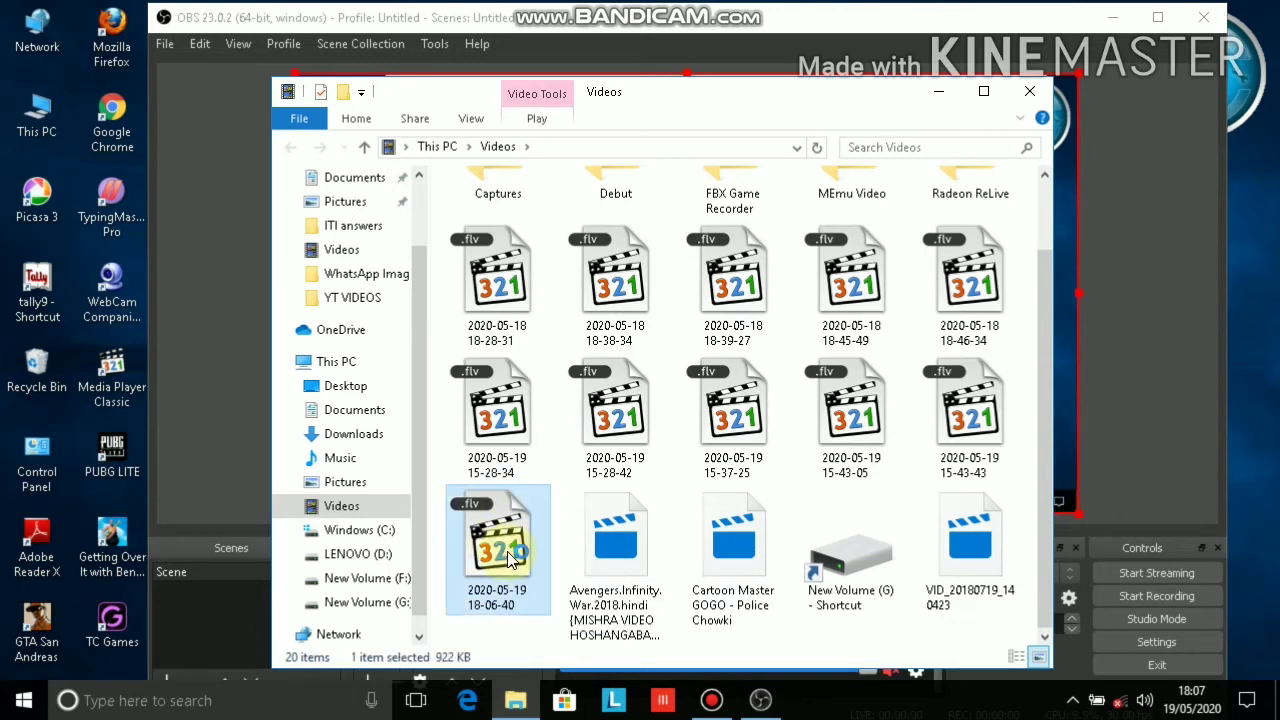
double_click(507, 560)
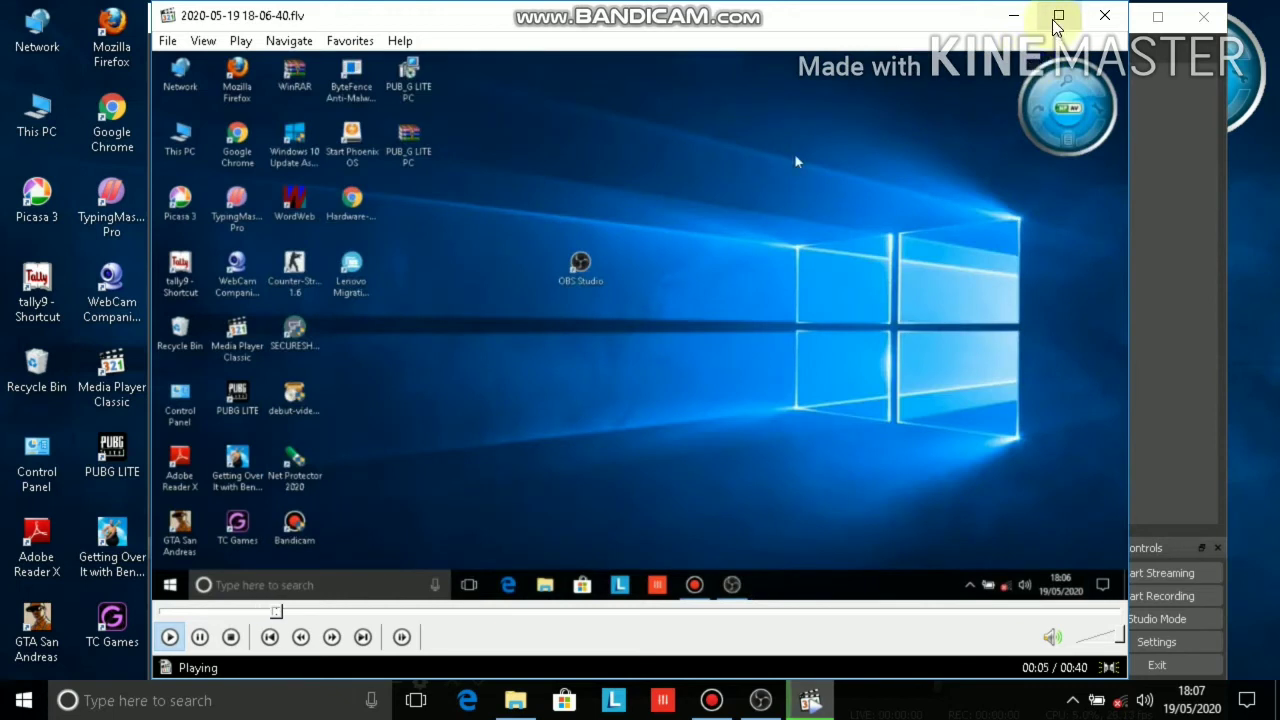
left_click(1058, 15)
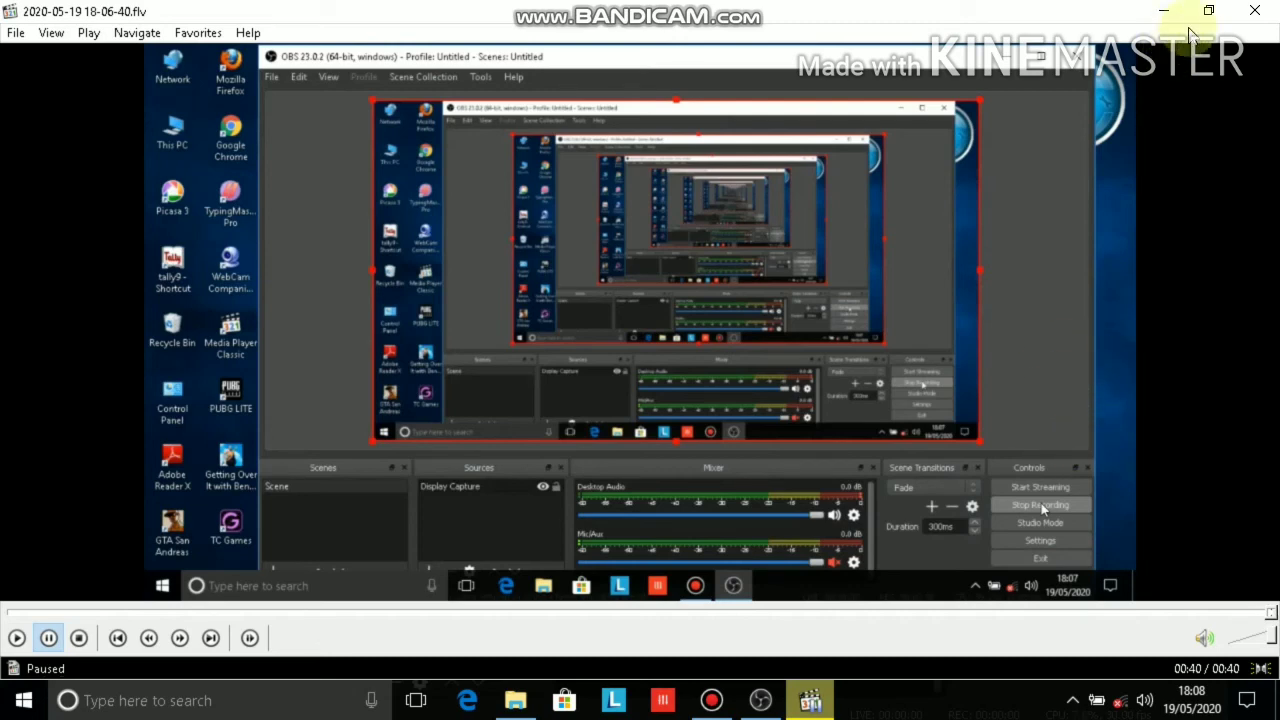
Close the video player and the Videos folder, and minimize OBS Studio to reveal the desktop
left_click(1262, 14)
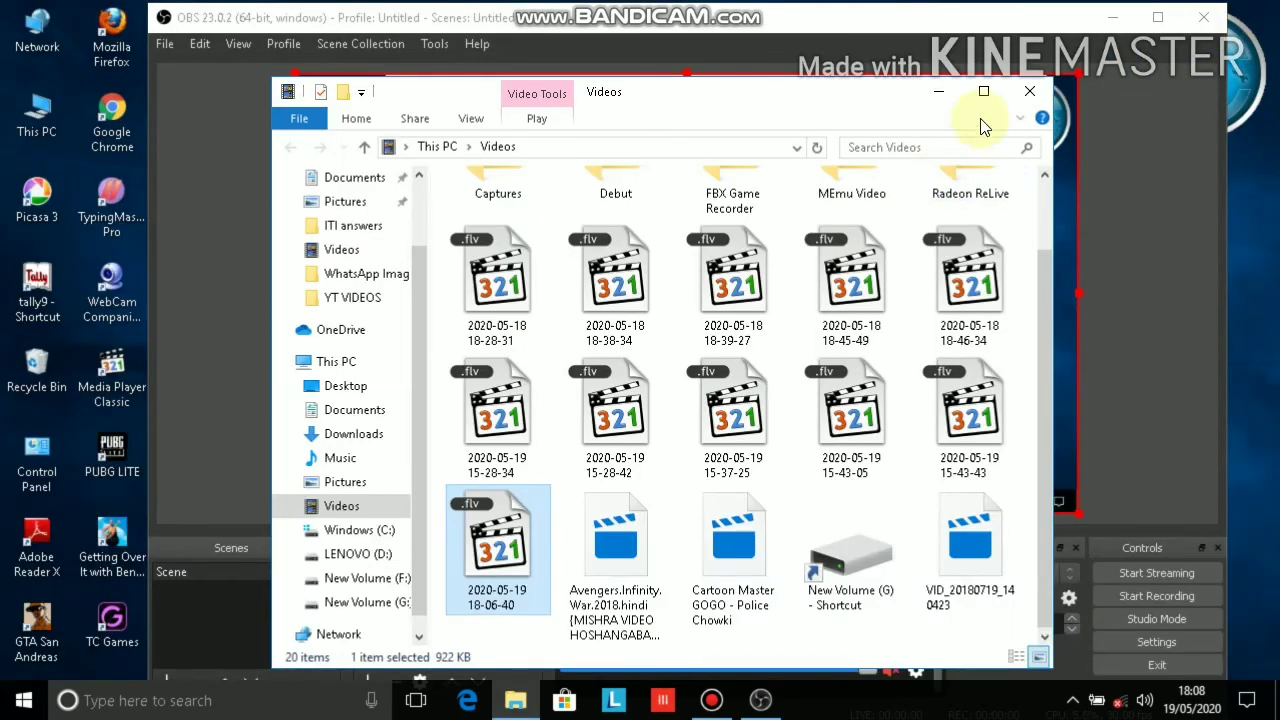
left_click(1034, 94)
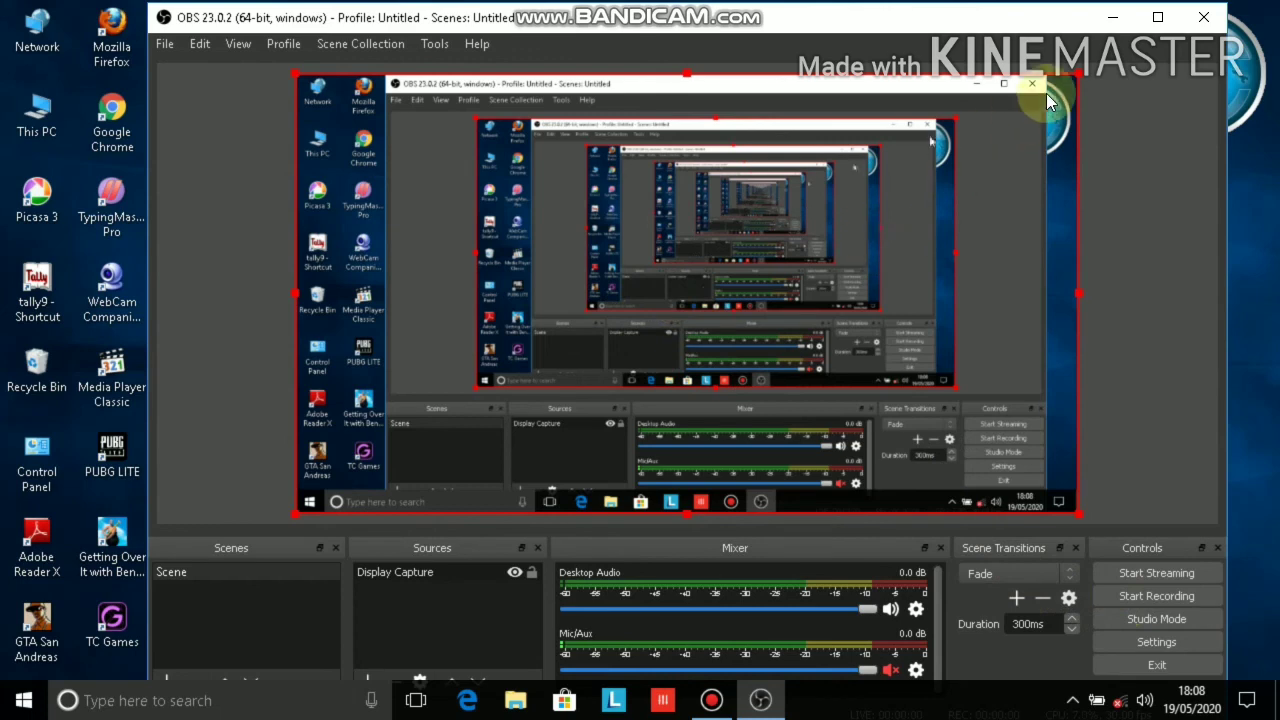
left_click(1113, 20)
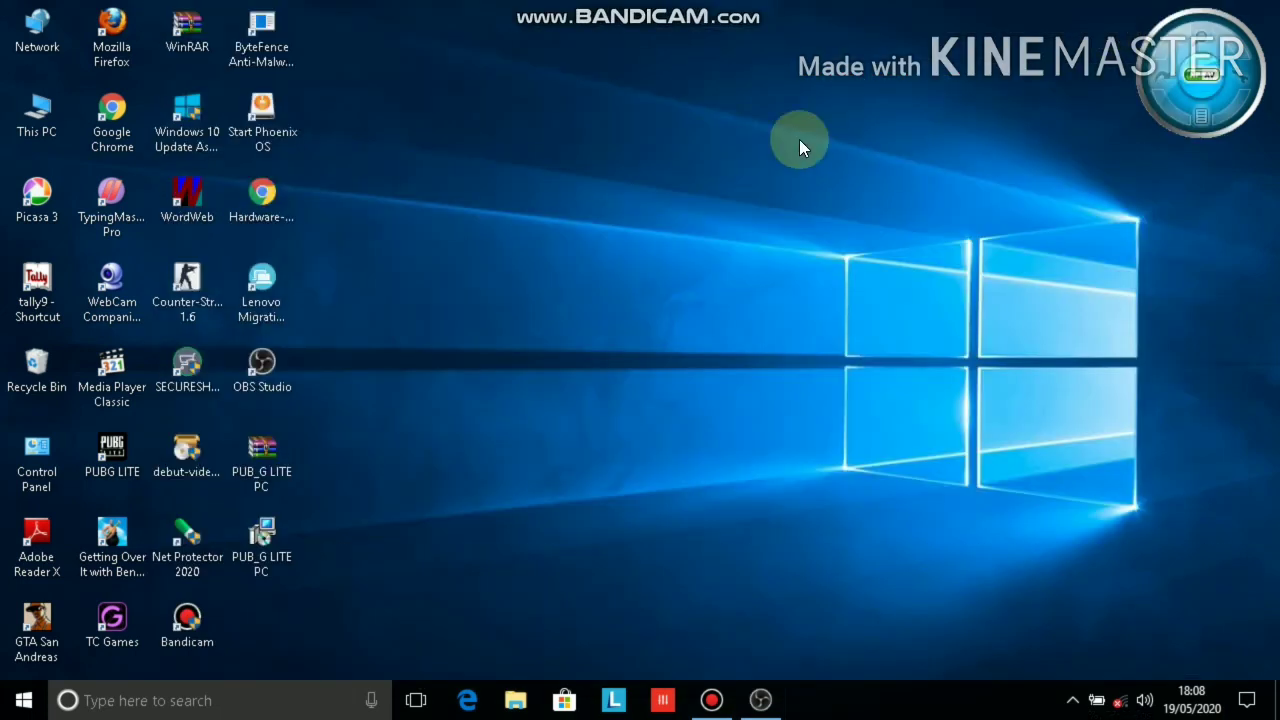
Refresh the Windows desktop three times
right_click(703, 100)
left_click(795, 188)
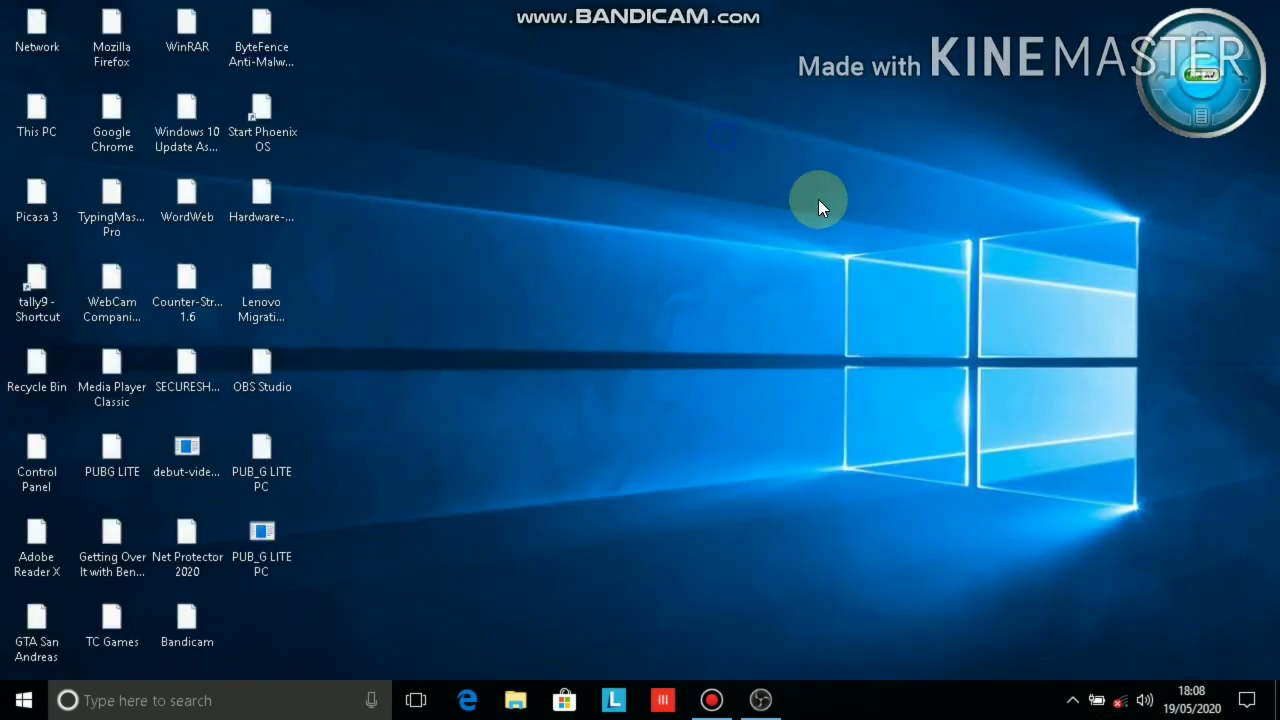
right_click(722, 136)
left_click(827, 223)
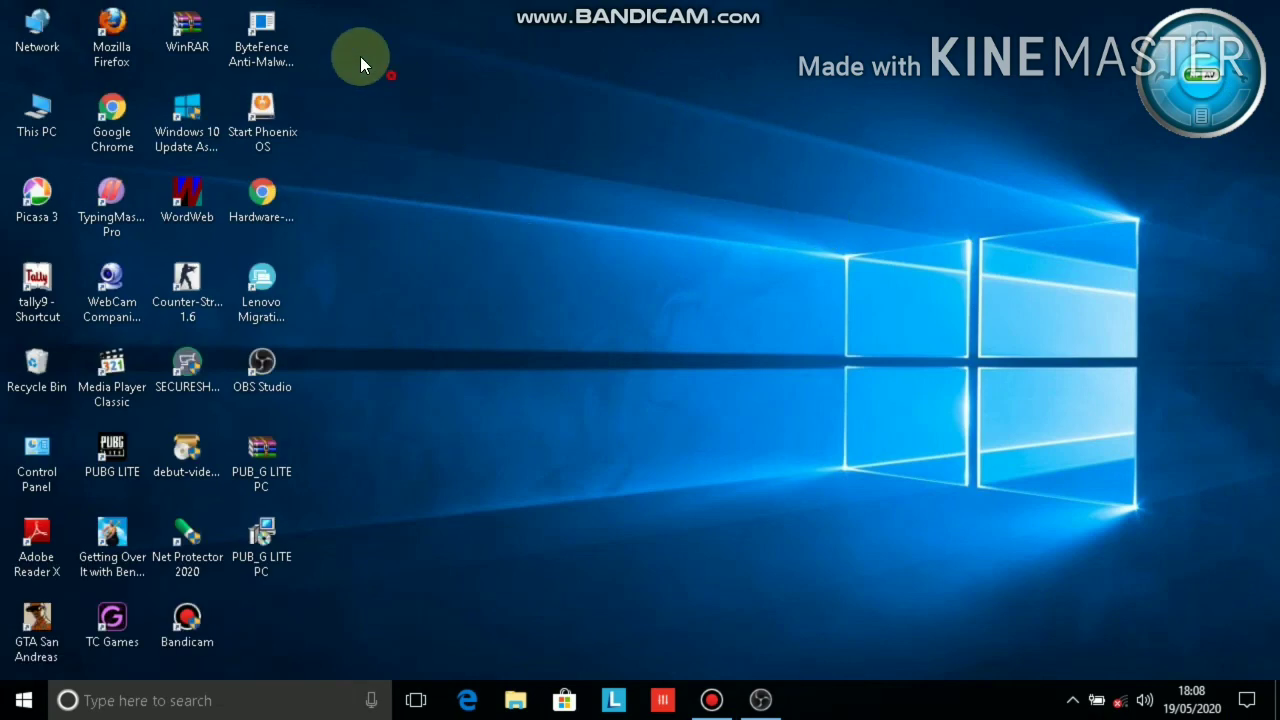
left_click_drag(391, 75, 777, 490)
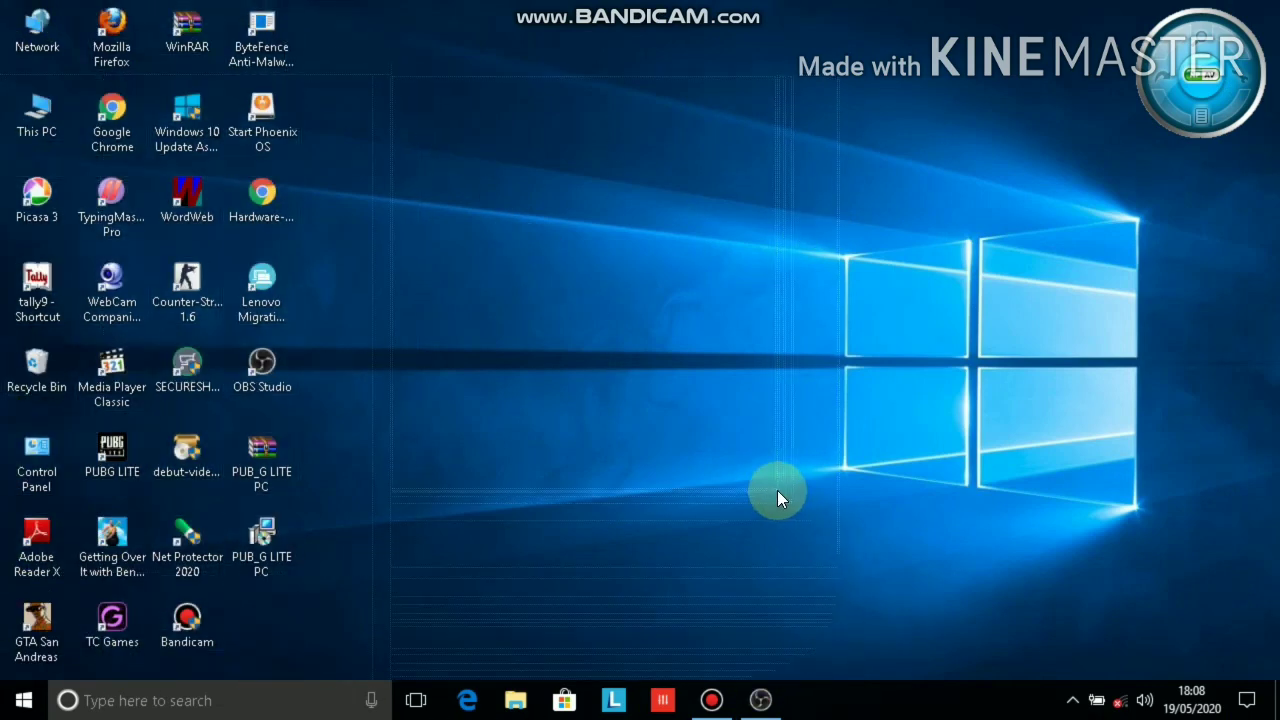
right_click(646, 161)
left_click(725, 252)
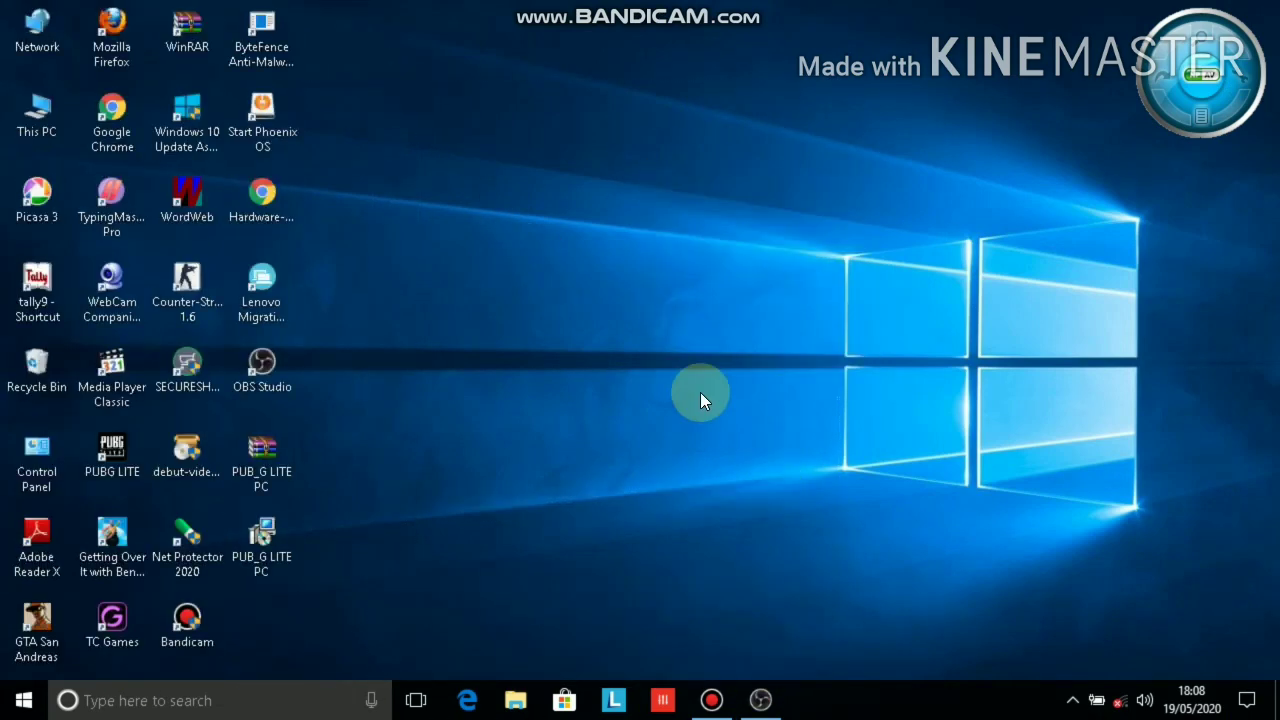
Switch to the Bandicam window
left_click(707, 697)
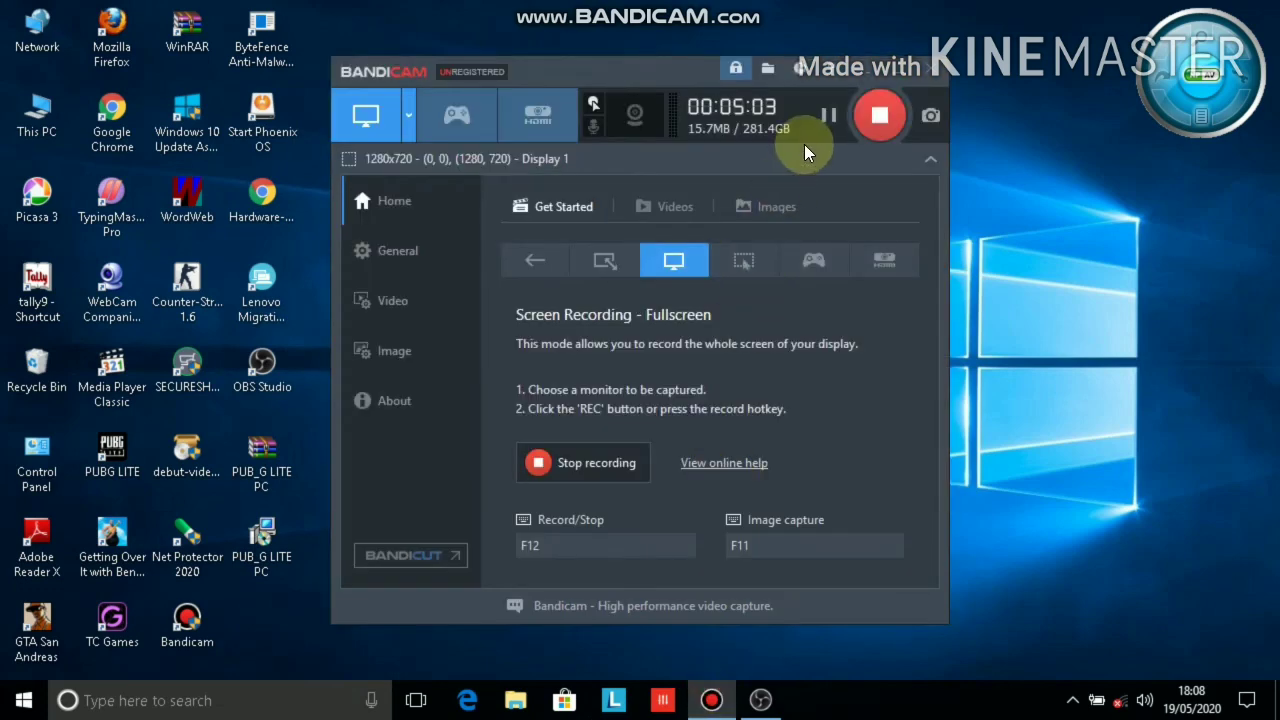